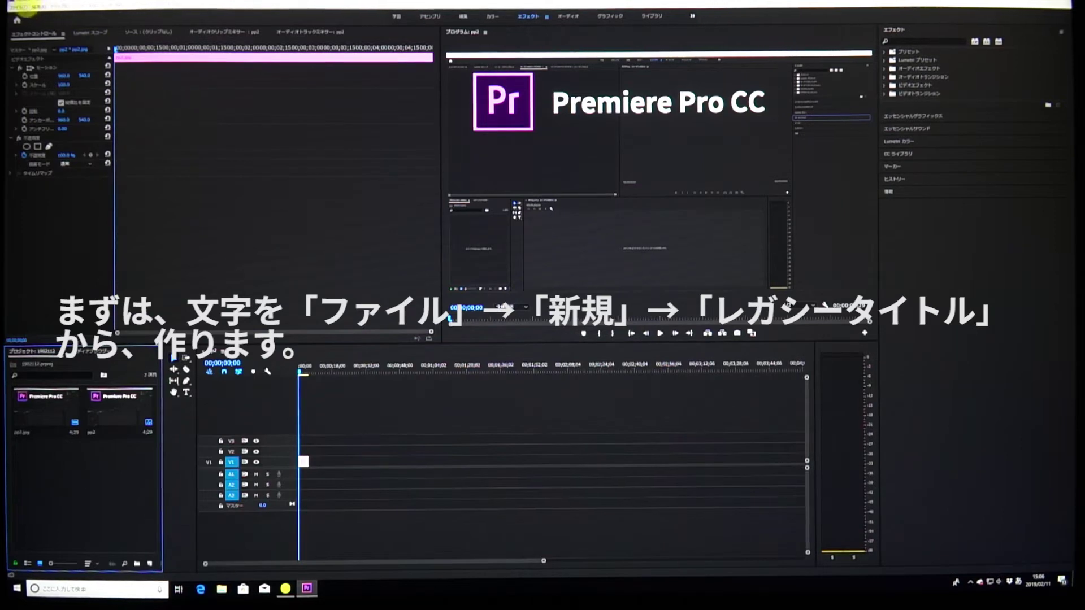
Create a new Legacy Title with 1920 × 1080, 29.97 fps video settings
{"action": "left_click", "coordinate": [19, 8]}
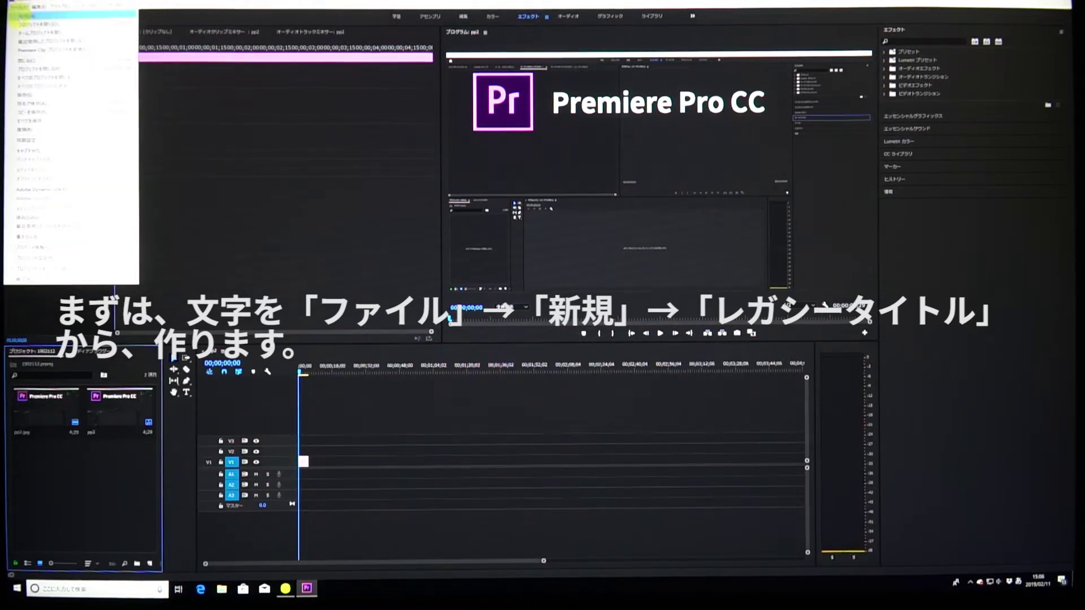
{"action": "mouse_move", "coordinate": [38, 15]}
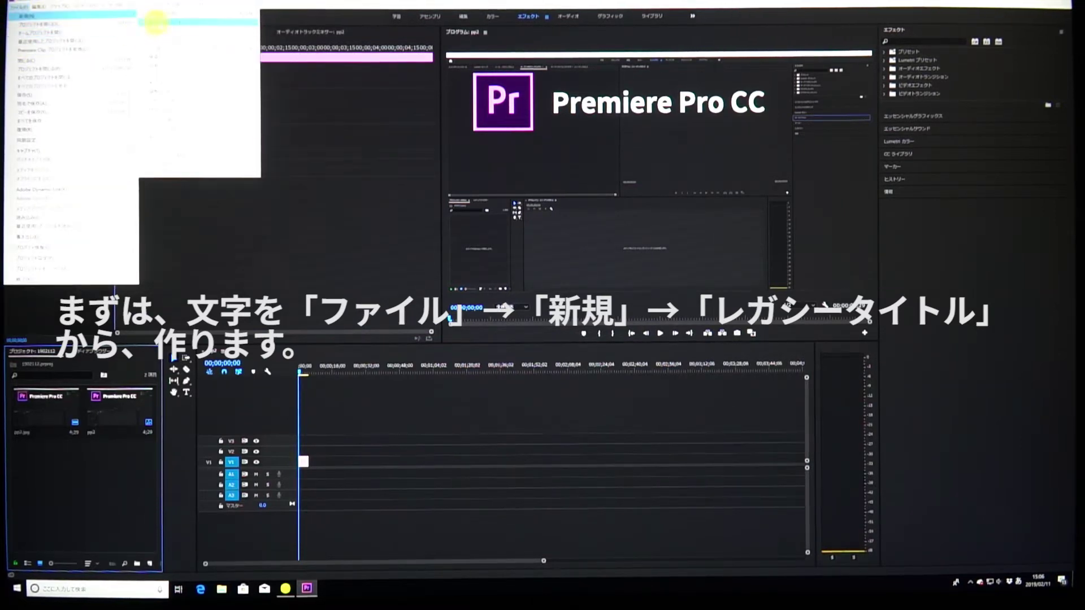
{"action": "left_click", "coordinate": [182, 96]}
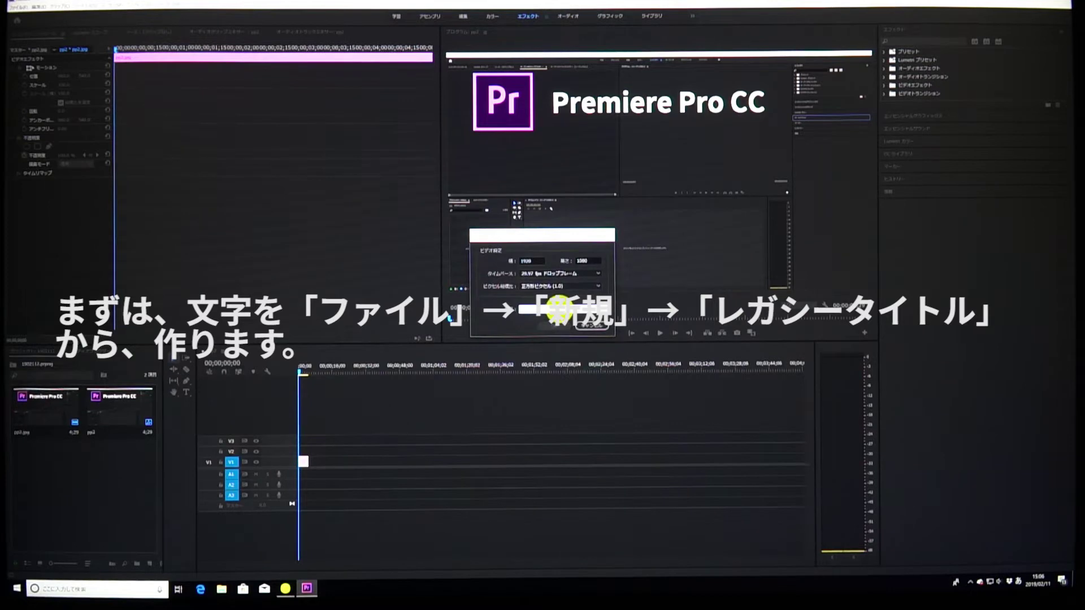
{"action": "left_click", "coordinate": [560, 309]}
{"action": "left_click", "coordinate": [548, 328]}
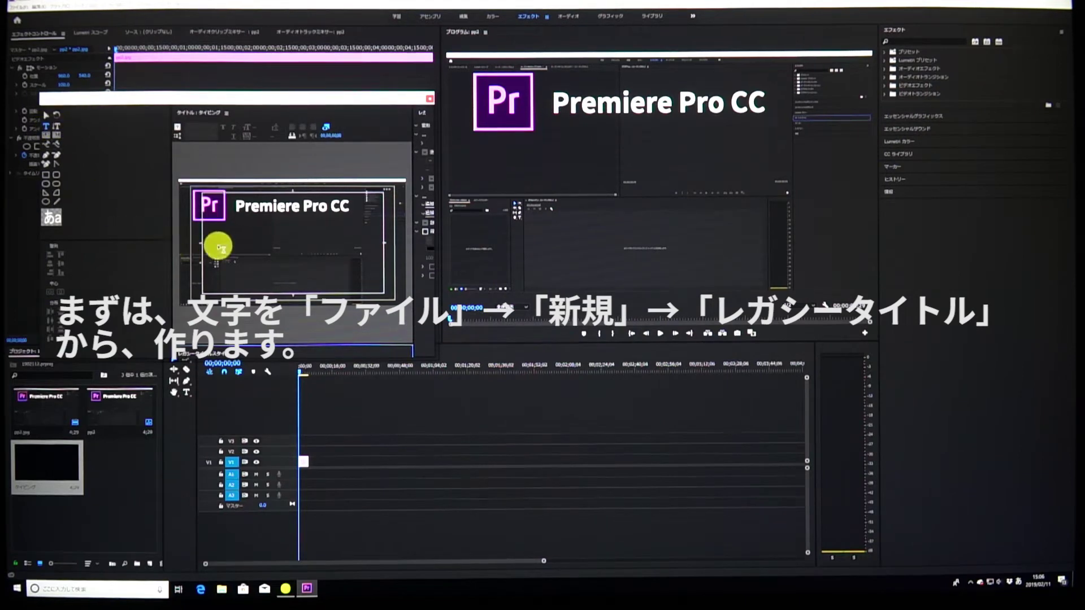
Type the title text 'タイピング風の文字を出す方法' on the title frame using the IME
{"action": "left_click", "coordinate": [221, 247]}
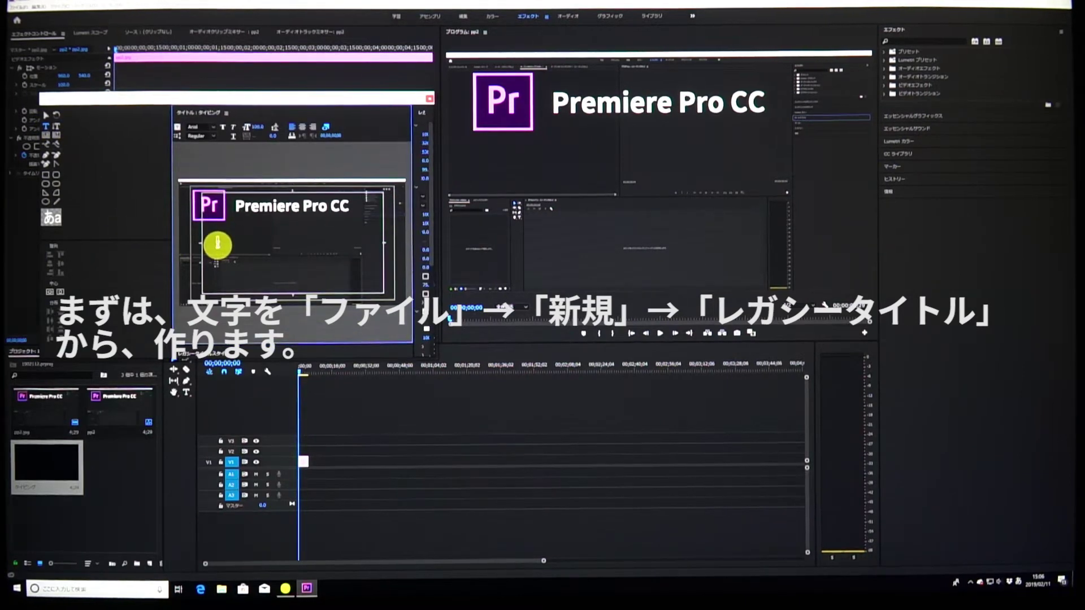
{"action": "type", "text": "taipingu"}
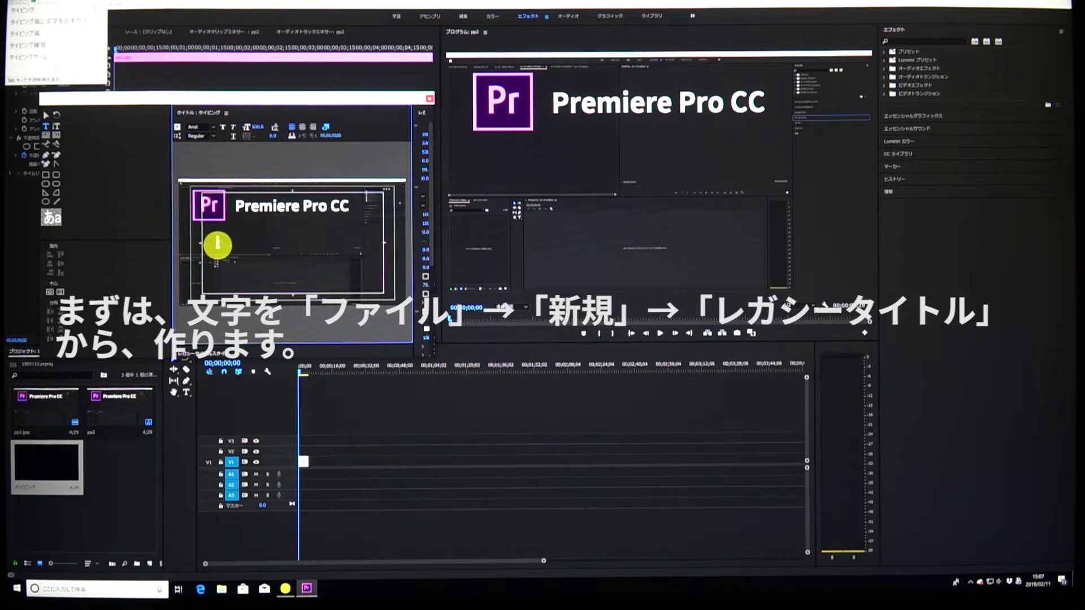
{"action": "key", "text": "Return"}
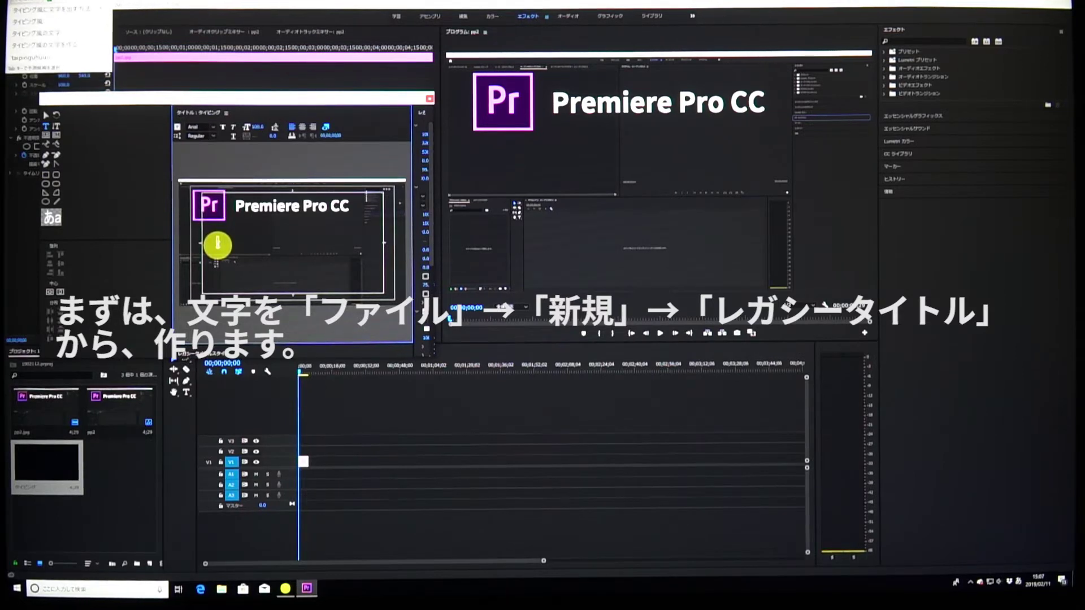
{"action": "type", "text": "タイピング風の"}
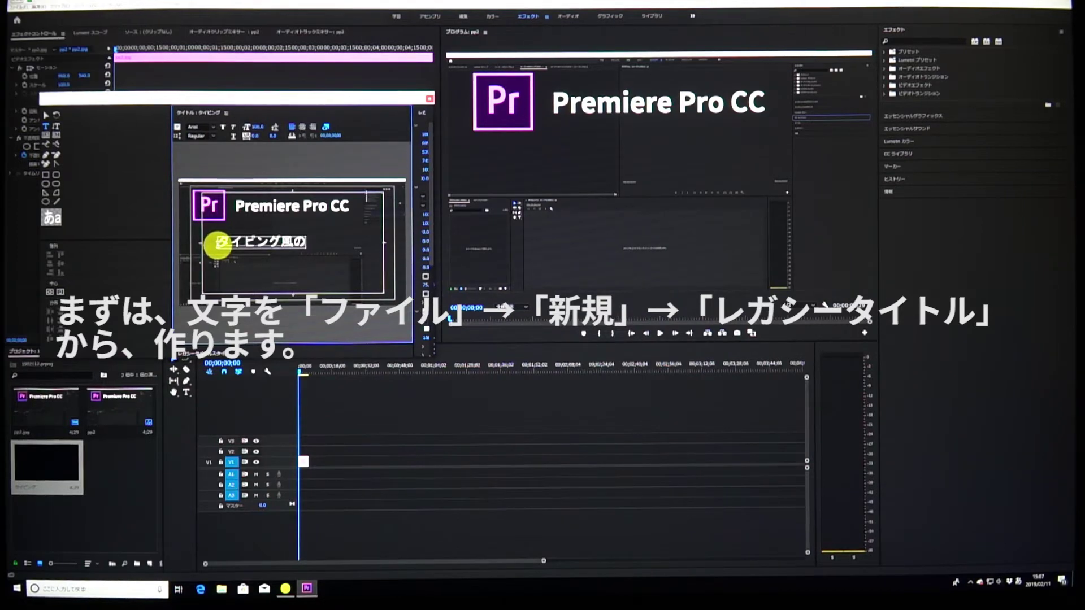
{"action": "type", "text": "dasuhou"}
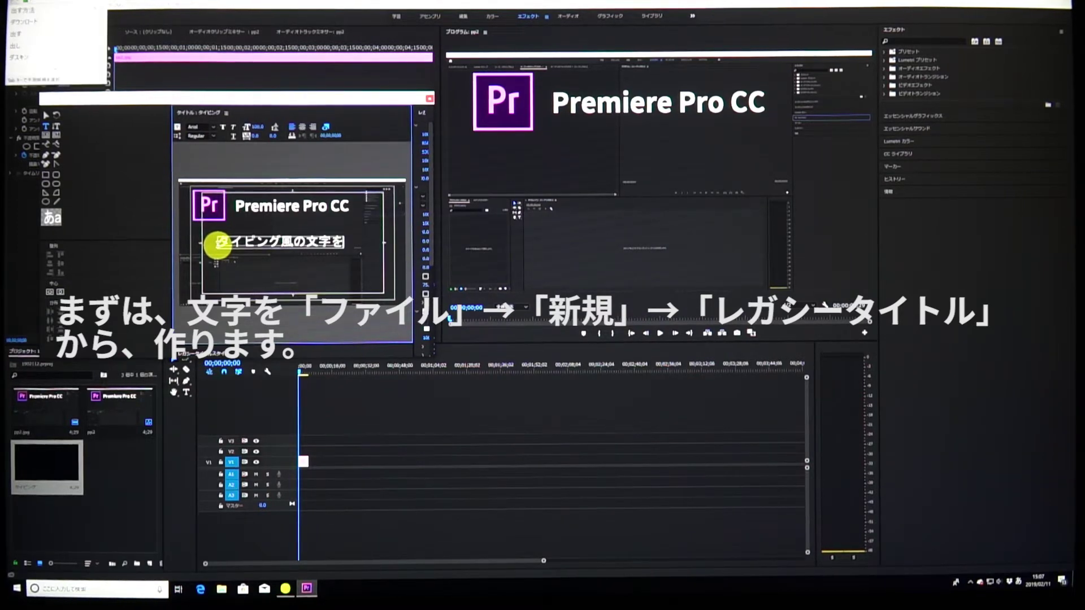
{"action": "key", "text": "Escape"}
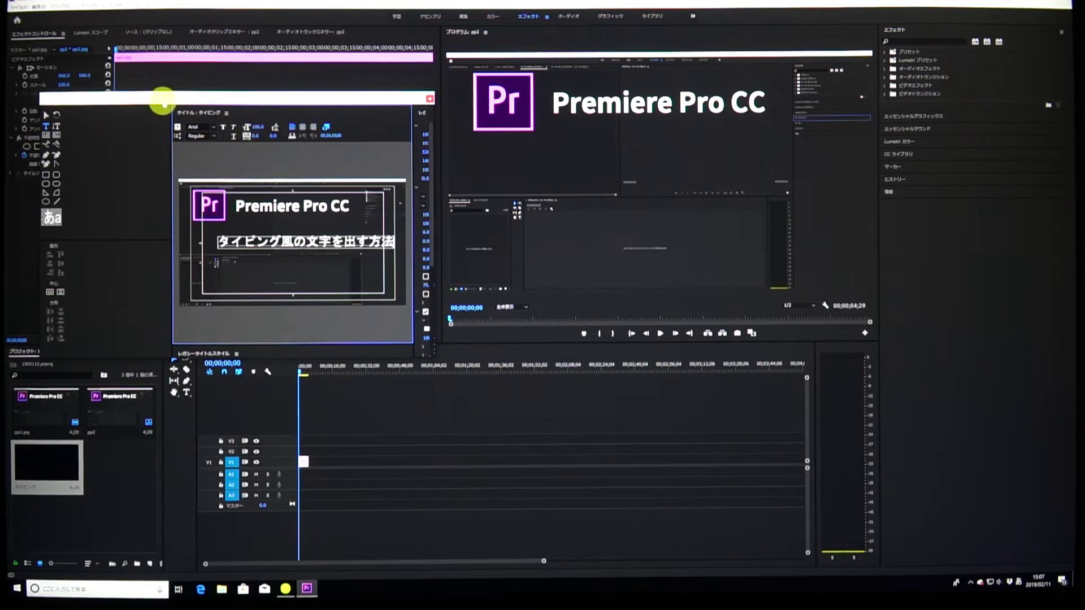
{"action": "left_click", "coordinate": [46, 116]}
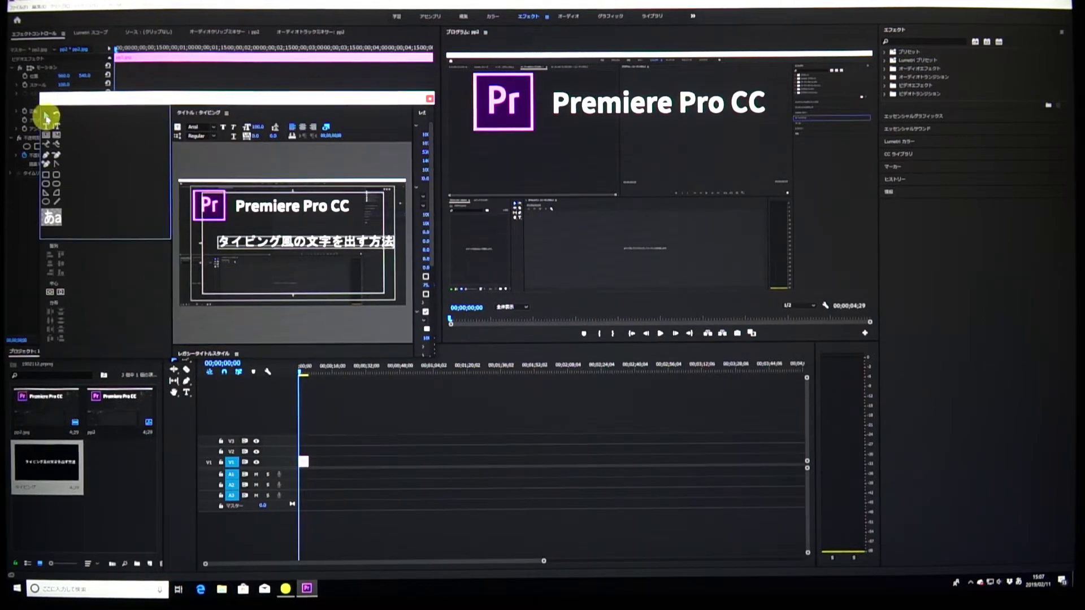
Shift the text left, widen tracking to 10.0, and place the title clip over the logo
{"action": "left_click_drag", "start_coordinate": [263, 243], "coordinate": [247, 248]}
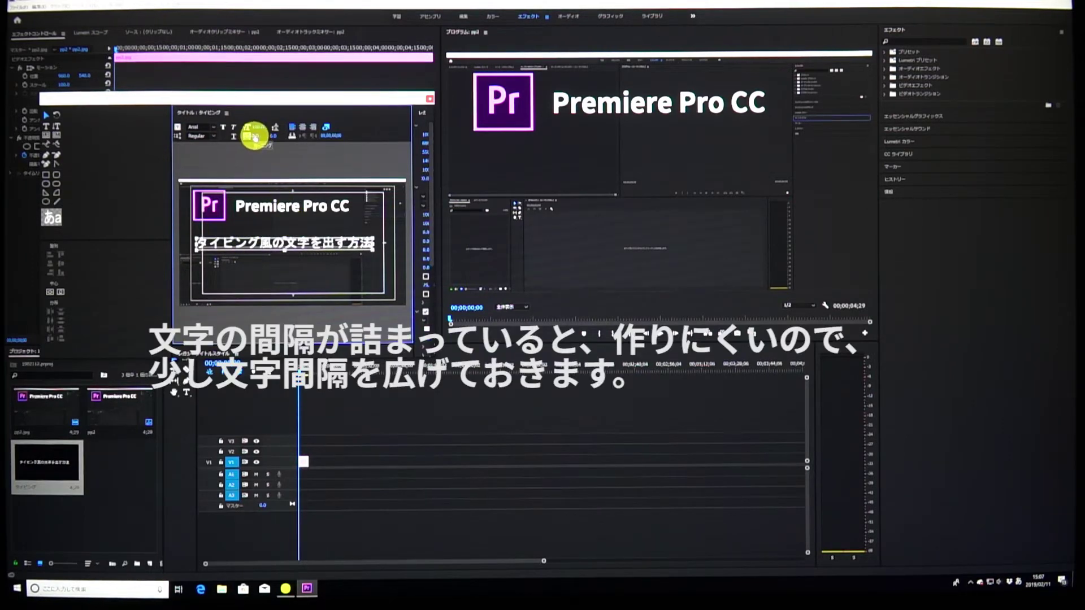
{"action": "left_click_drag", "start_coordinate": [258, 136], "coordinate": [263, 138]}
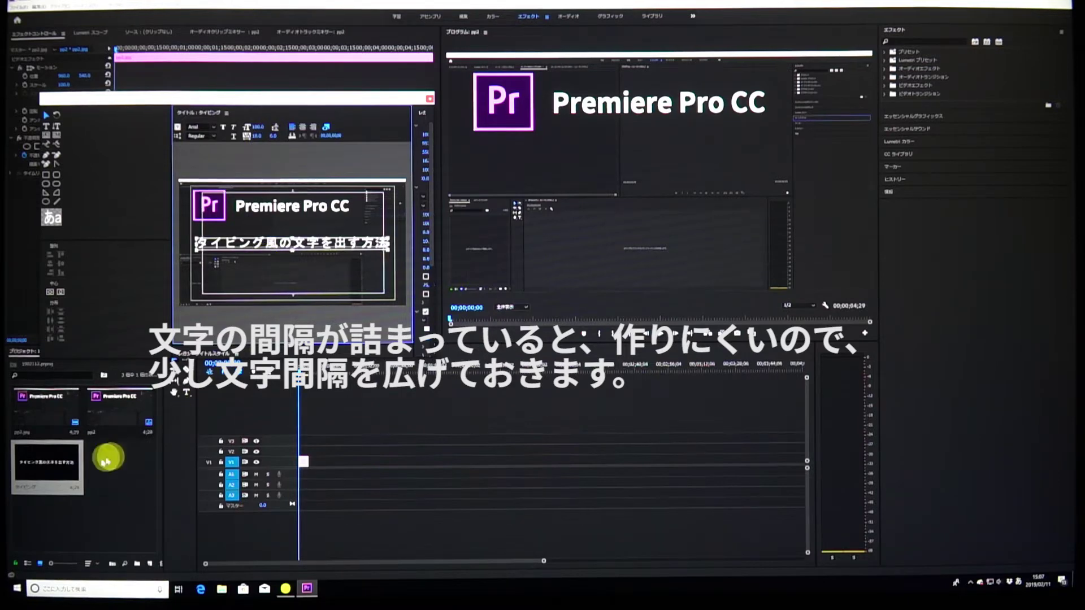
{"action": "left_click", "coordinate": [61, 462]}
{"action": "left_click_drag", "start_coordinate": [61, 462], "coordinate": [298, 450]}
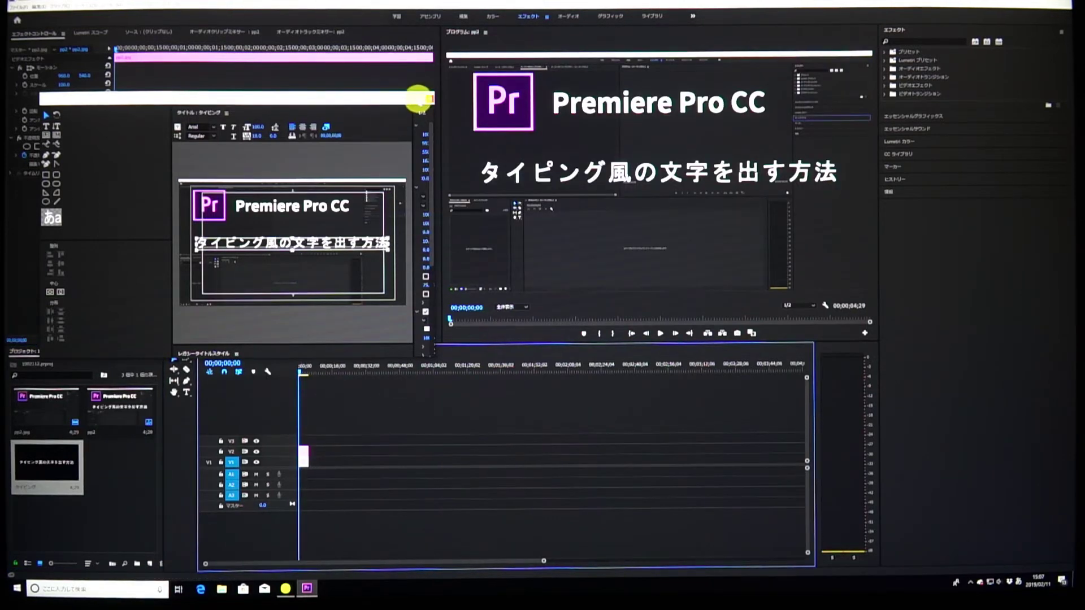
Close the title editor and apply the Linear Wipe (リニアワイプ) effect to the title clip
{"action": "left_click", "coordinate": [430, 100]}
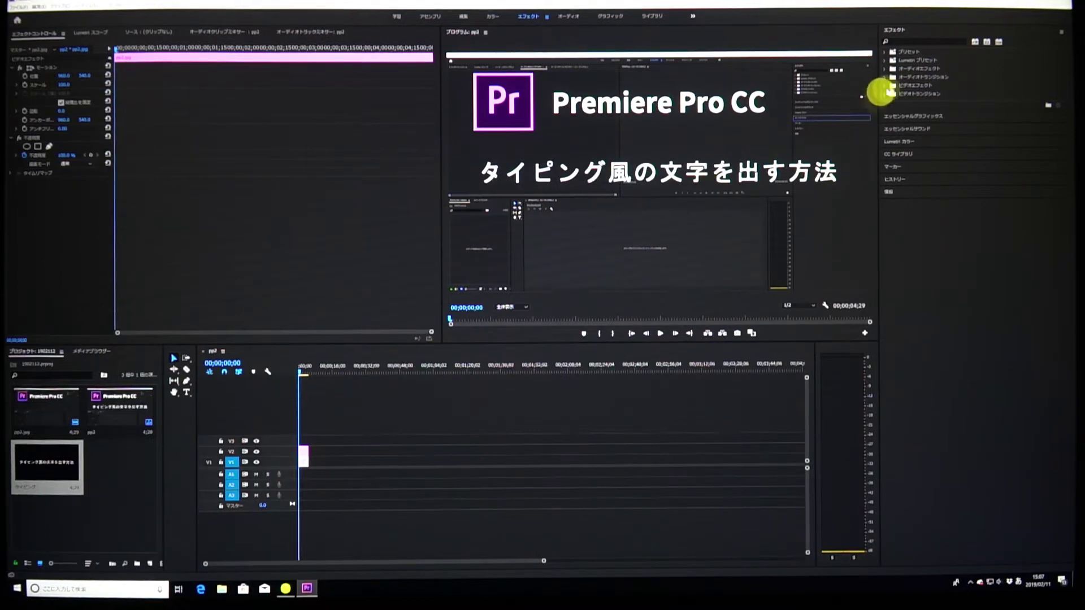
{"action": "left_click", "coordinate": [898, 40]}
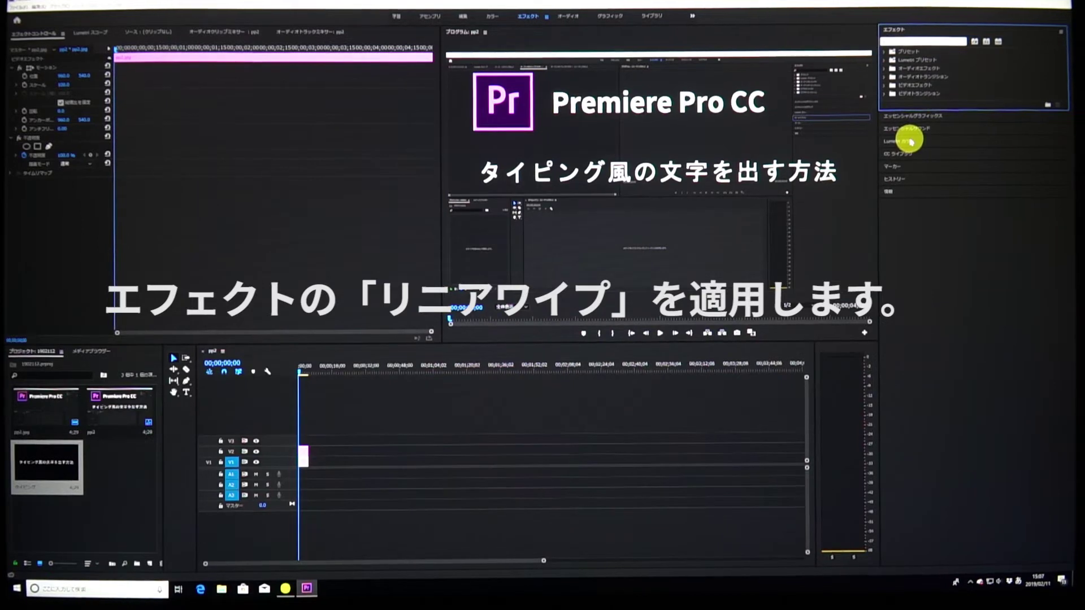
{"action": "type", "text": "リニアワイプ"}
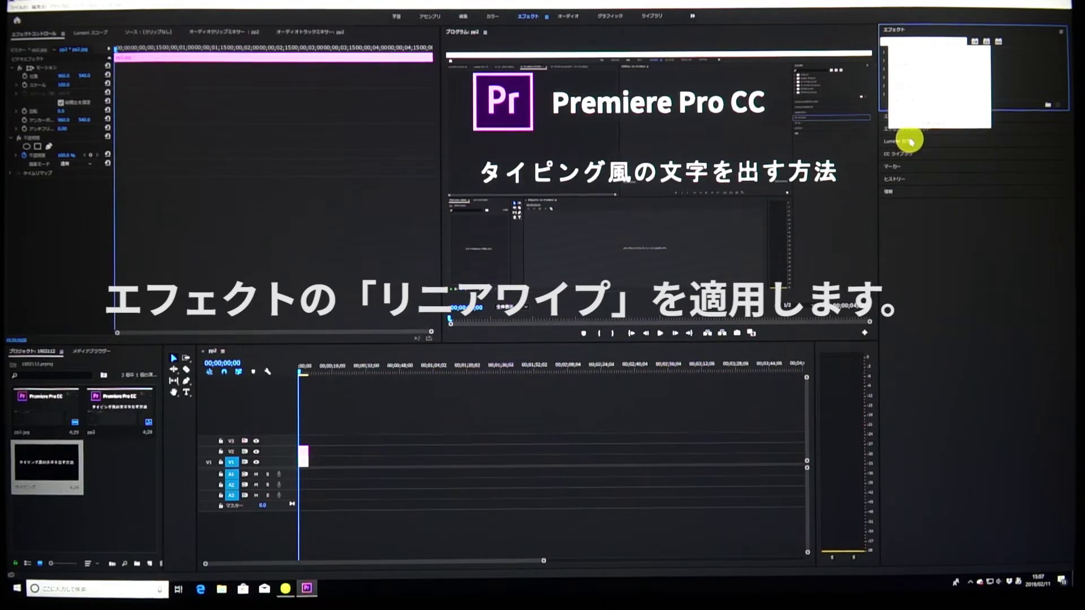
{"action": "key", "text": "Return"}
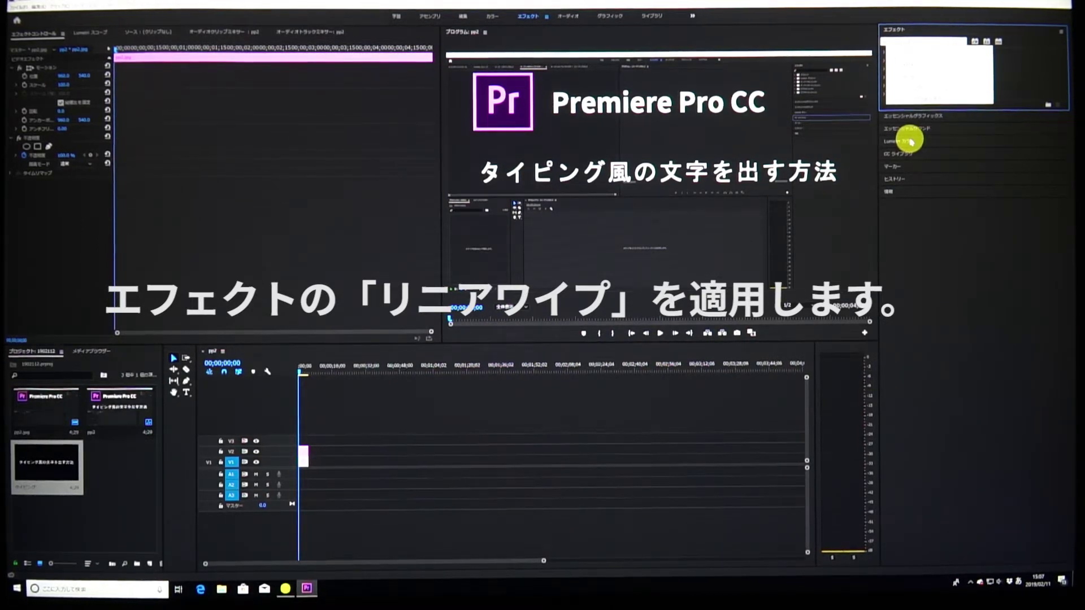
{"action": "key", "text": "Escape"}
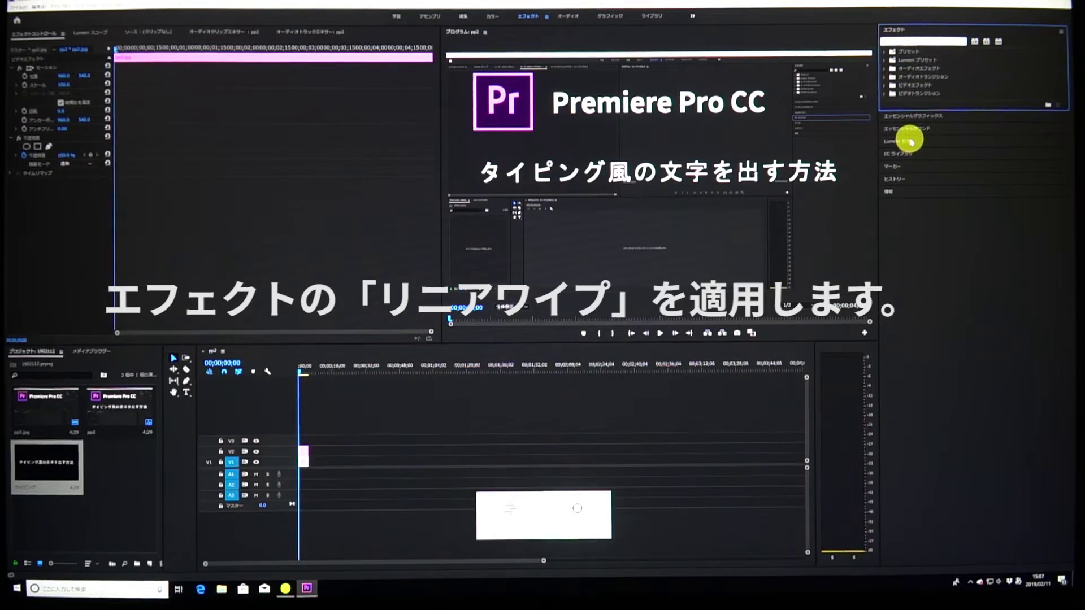
{"action": "key", "text": "Return"}
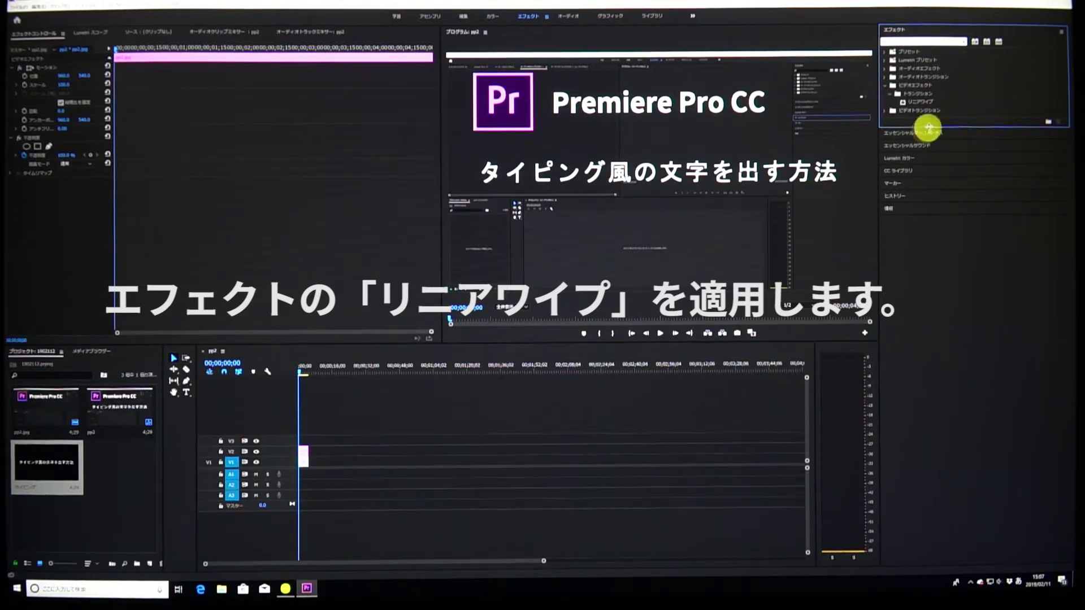
{"action": "left_click", "coordinate": [931, 103]}
{"action": "mouse_move", "coordinate": [926, 108]}
{"action": "left_mouse_down"}
{"action": "mouse_move", "coordinate": [342, 411]}
{"action": "mouse_move", "coordinate": [303, 452]}
{"action": "left_mouse_up"}
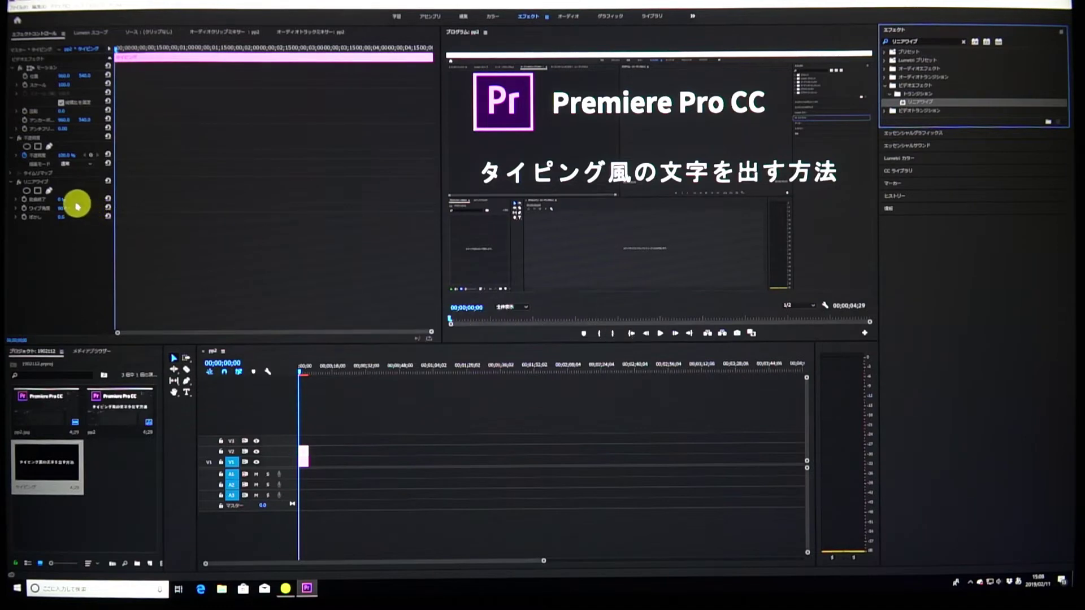
{"action": "left_click", "coordinate": [64, 201]}
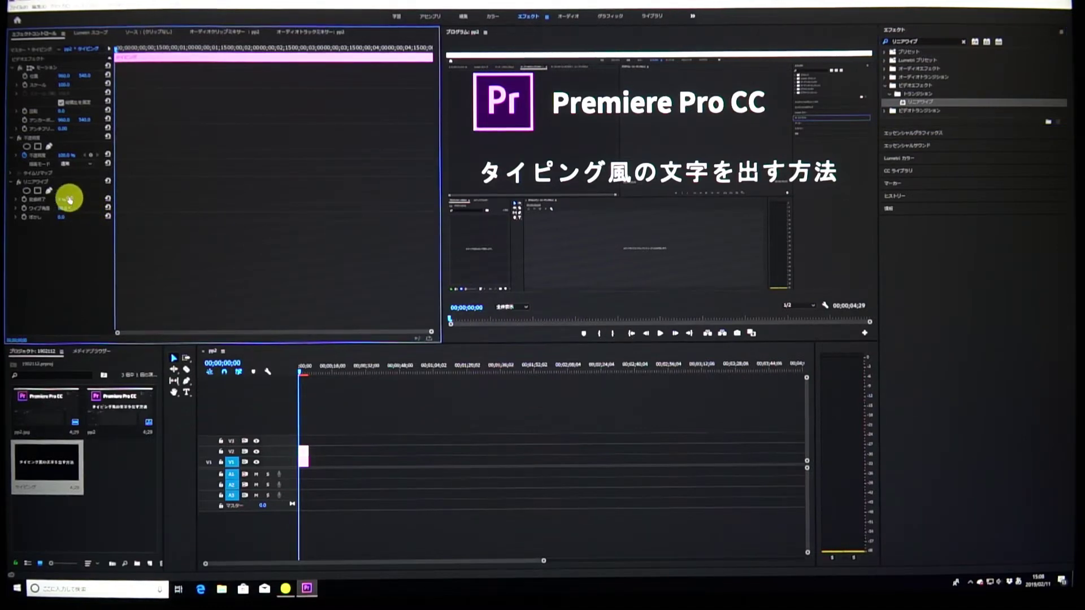
Set the Linear Wipe angle to -90.0°, leaving completion at 0%
{"action": "mouse_move", "coordinate": [50, 199]}
{"action": "left_mouse_down"}
{"action": "mouse_move", "coordinate": [84, 202]}
{"action": "mouse_move", "coordinate": [46, 197]}
{"action": "left_mouse_up"}
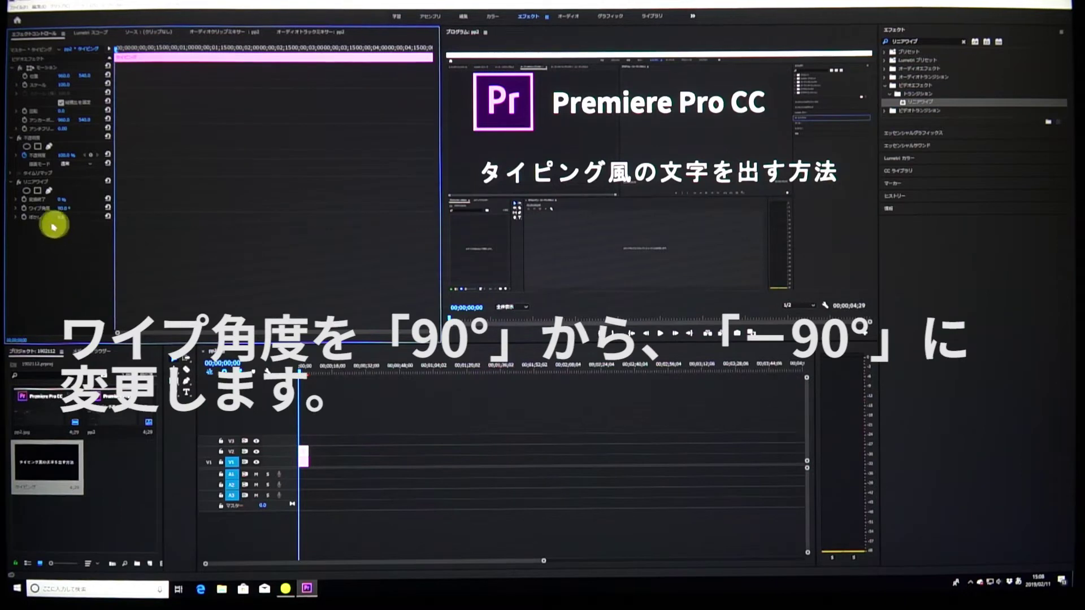
{"action": "left_click", "coordinate": [63, 210]}
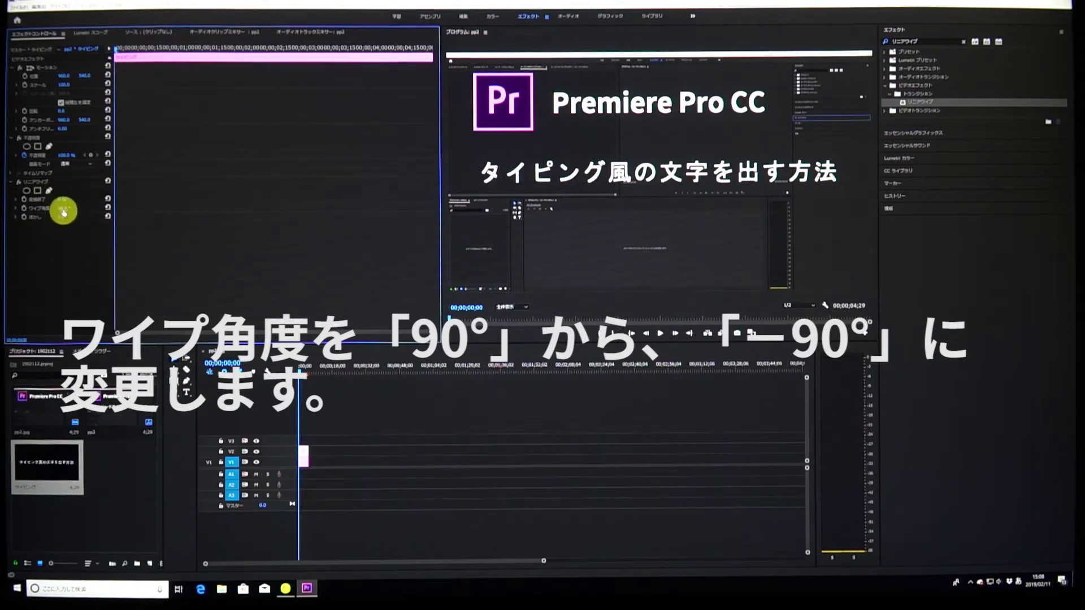
{"action": "mouse_move", "coordinate": [63, 208]}
{"action": "left_mouse_down"}
{"action": "mouse_move", "coordinate": [21, 204]}
{"action": "mouse_move", "coordinate": [52, 208]}
{"action": "left_mouse_up"}
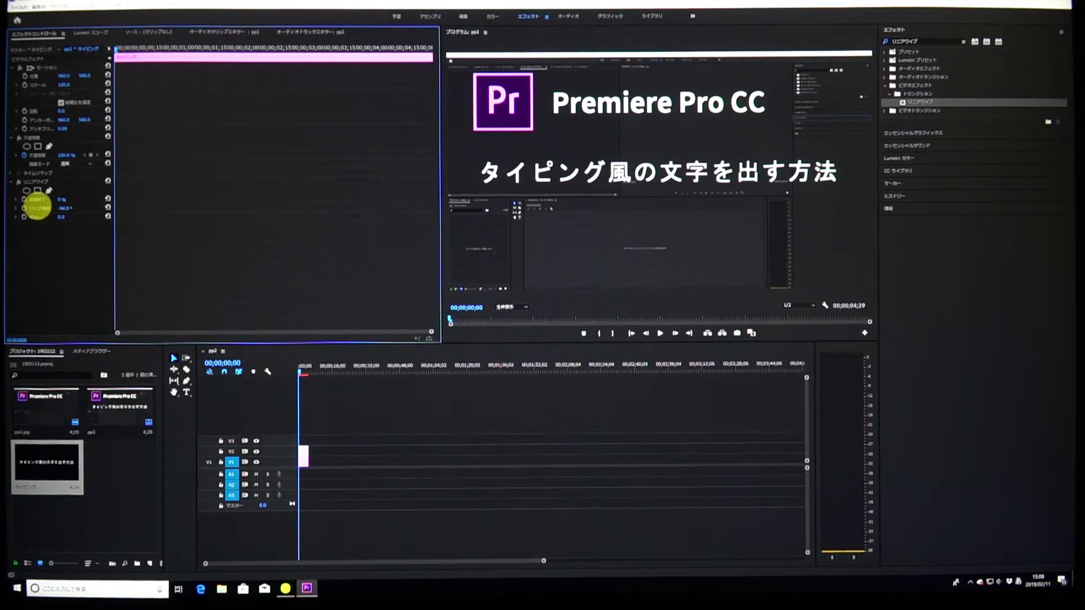
{"action": "key", "text": "Up"}
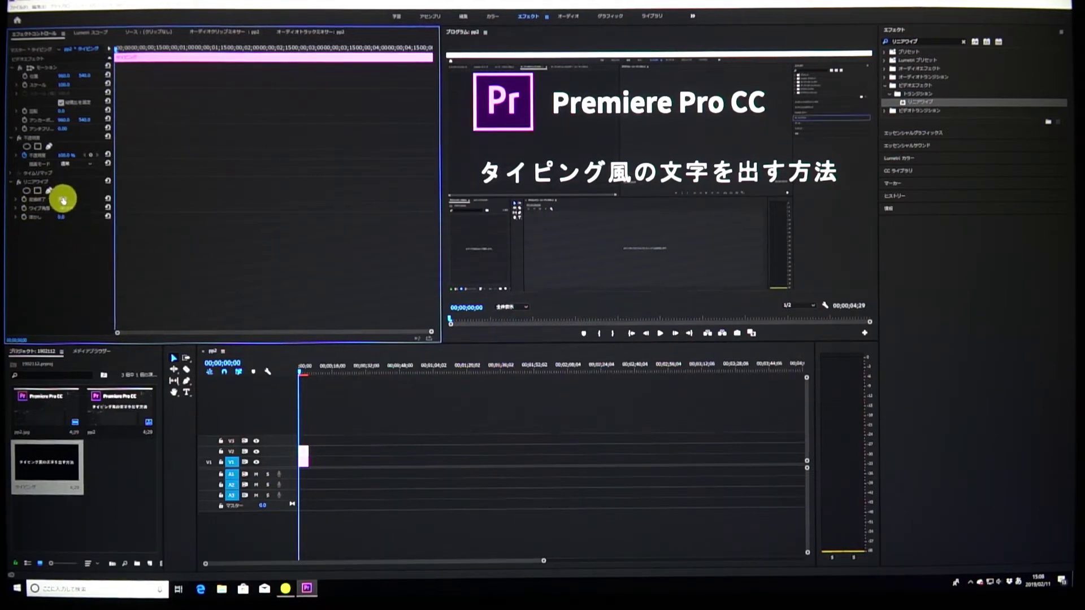
{"action": "mouse_move", "coordinate": [63, 199]}
{"action": "left_mouse_down"}
{"action": "mouse_move", "coordinate": [104, 203]}
{"action": "mouse_move", "coordinate": [86, 200]}
{"action": "mouse_move", "coordinate": [68, 230]}
{"action": "left_mouse_up"}
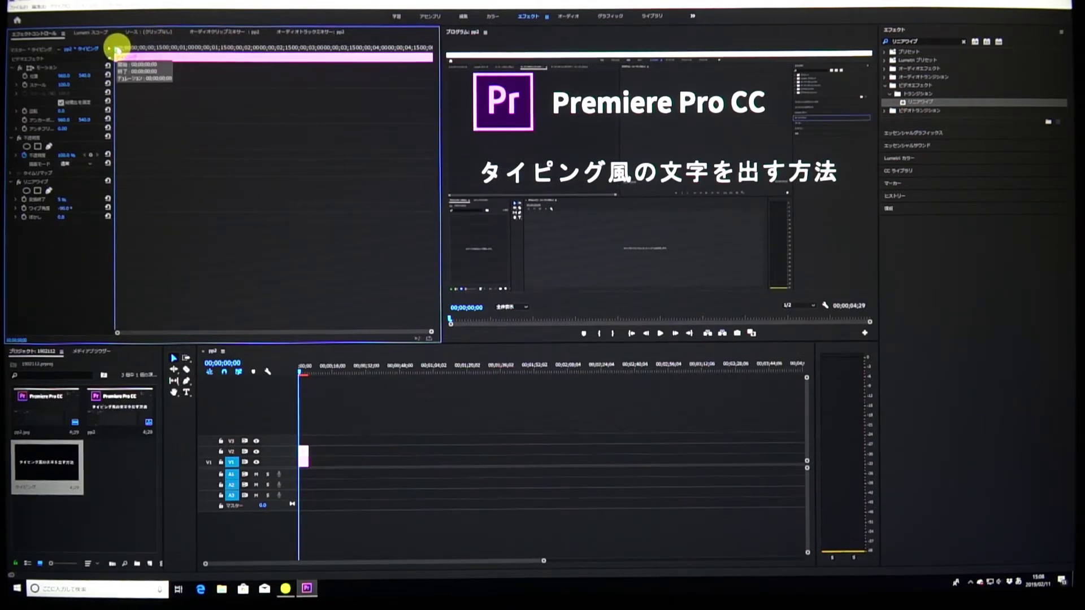
{"action": "left_click_drag", "start_coordinate": [117, 48], "coordinate": [225, 57]}
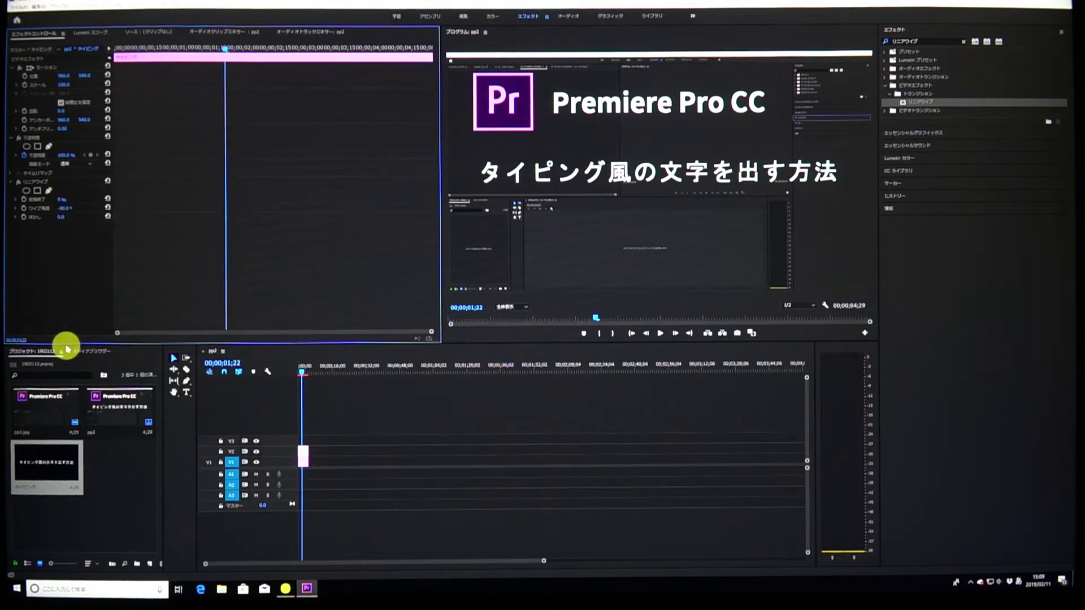
Key the wipe completion at the clip start, raised until the title is fully hidden
{"action": "left_click", "coordinate": [25, 200]}
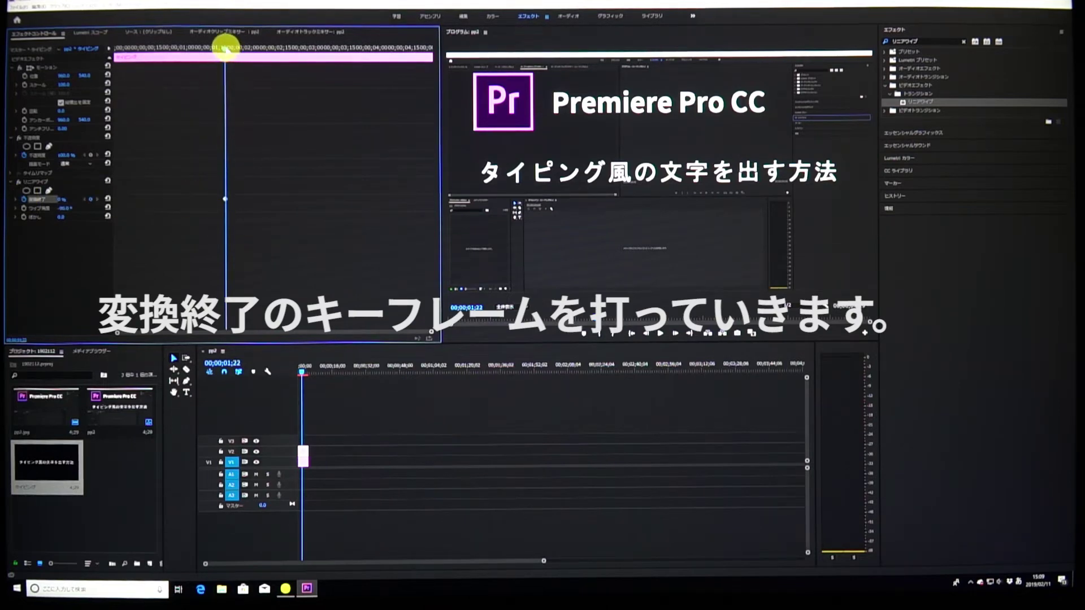
{"action": "left_click_drag", "start_coordinate": [225, 48], "coordinate": [115, 49]}
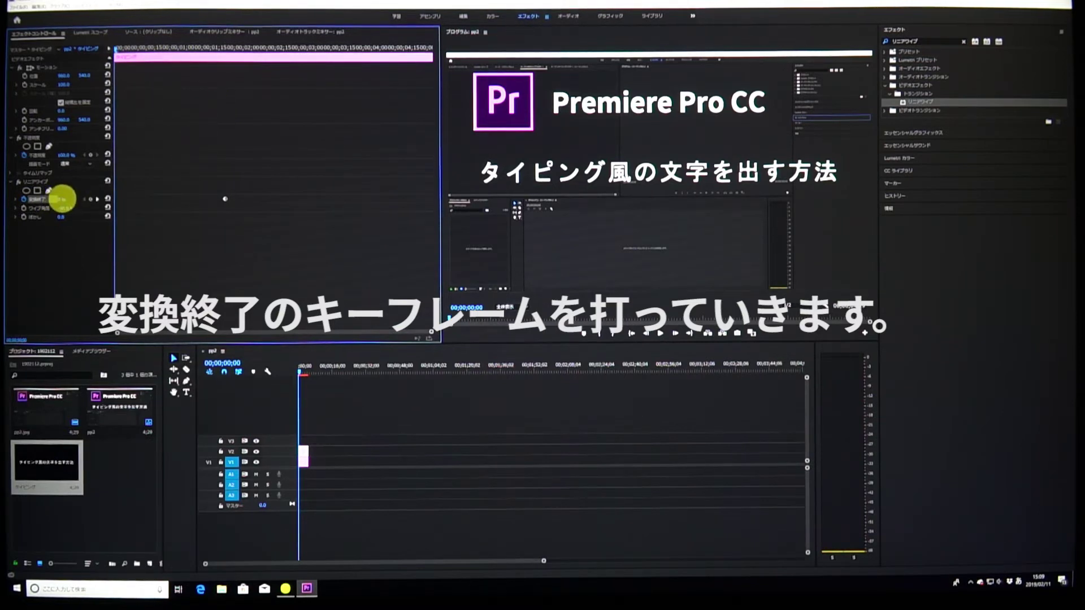
{"action": "left_click_drag", "start_coordinate": [61, 199], "coordinate": [108, 201]}
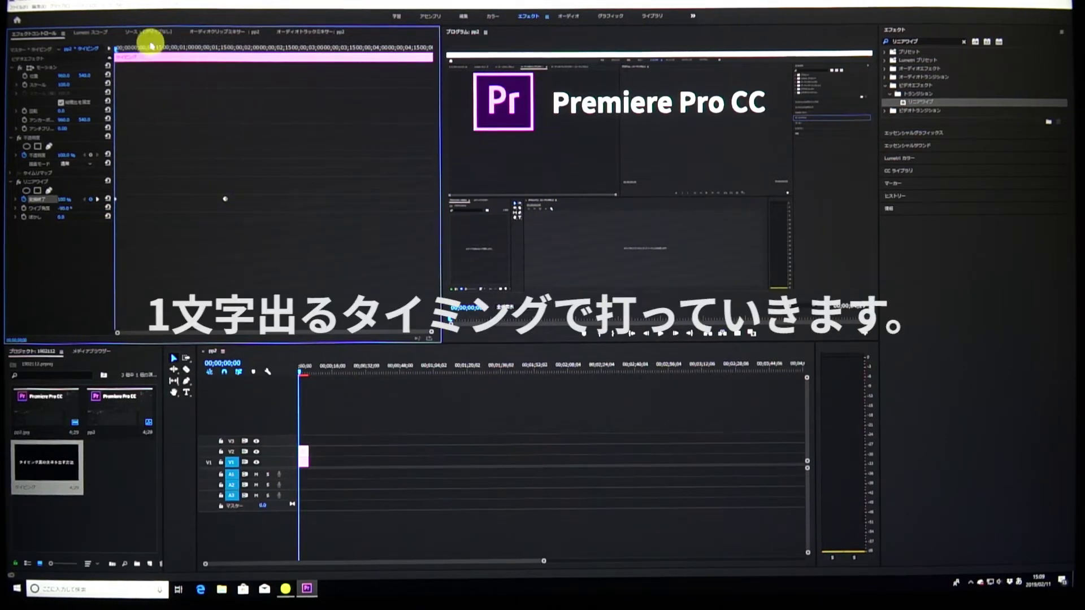
Add completion keyframes as タイ, ピ, ン, グ, 風 and の each appear
{"action": "left_click", "coordinate": [120, 49]}
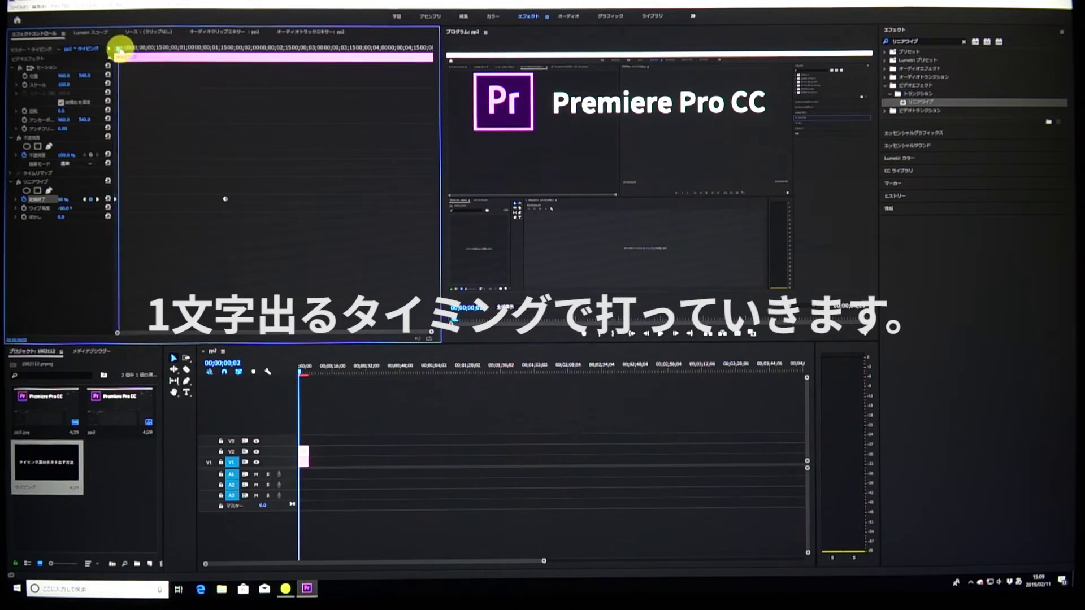
{"action": "left_click_drag", "start_coordinate": [120, 48], "coordinate": [129, 49]}
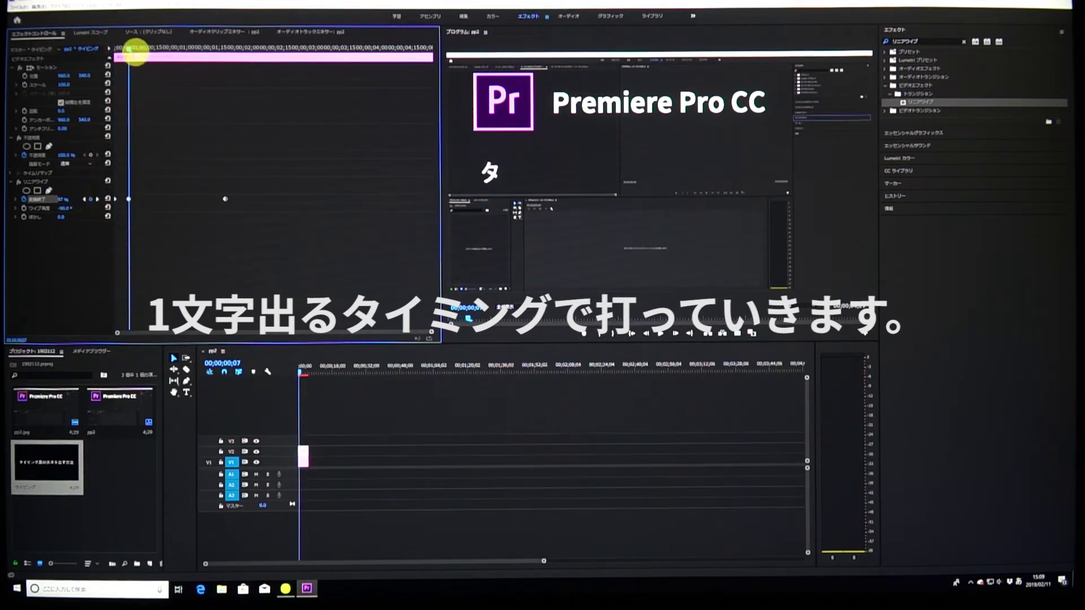
{"action": "left_click_drag", "start_coordinate": [129, 48], "coordinate": [135, 48]}
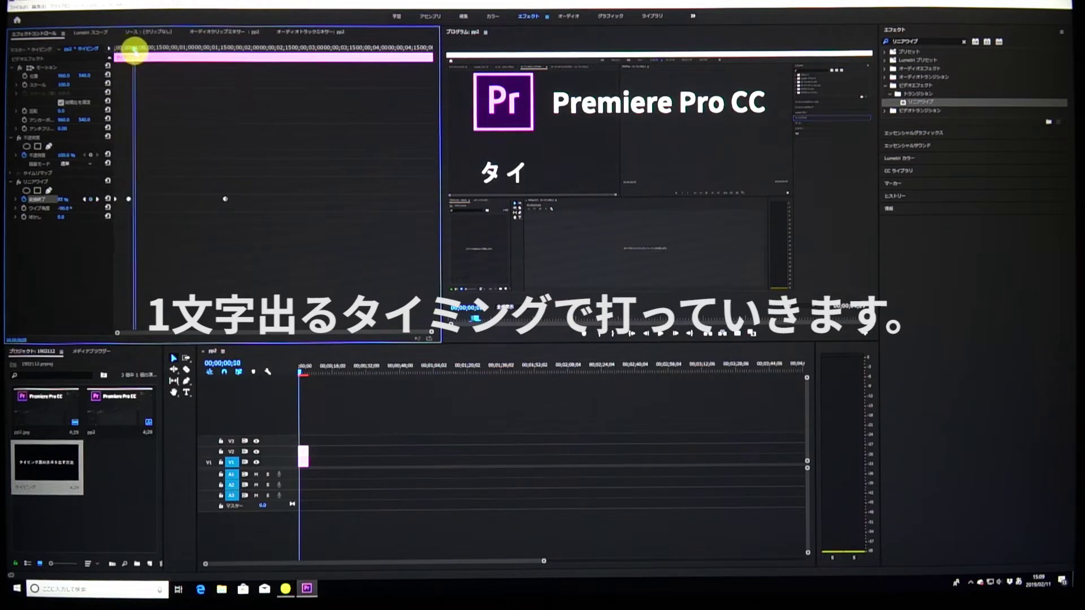
{"action": "left_click", "coordinate": [93, 199]}
{"action": "left_click_drag", "start_coordinate": [135, 48], "coordinate": [141, 48]}
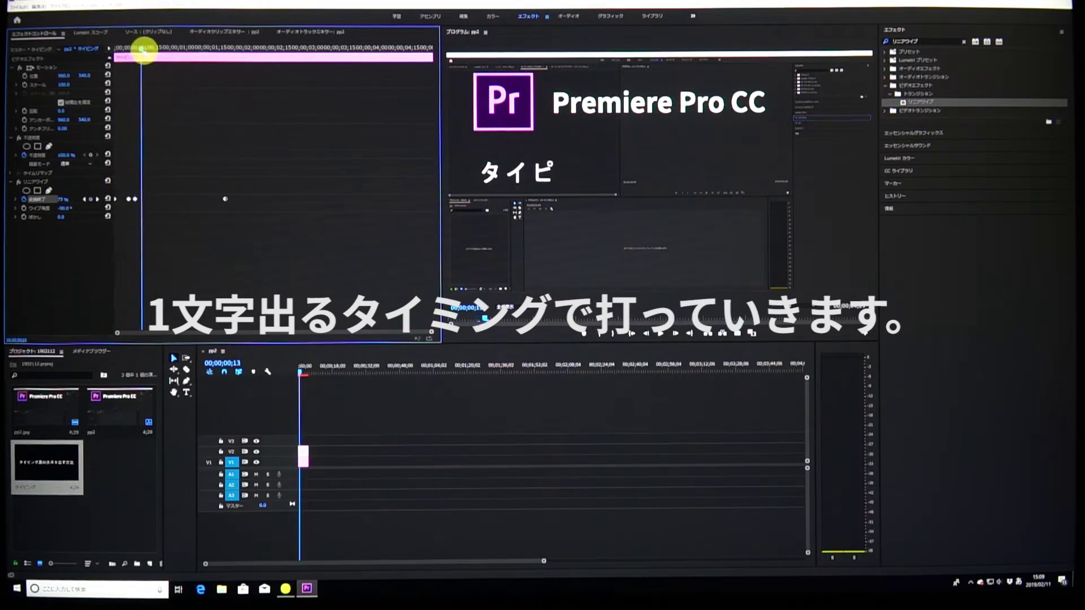
{"action": "left_click", "coordinate": [94, 199]}
{"action": "left_click_drag", "start_coordinate": [141, 49], "coordinate": [148, 52]}
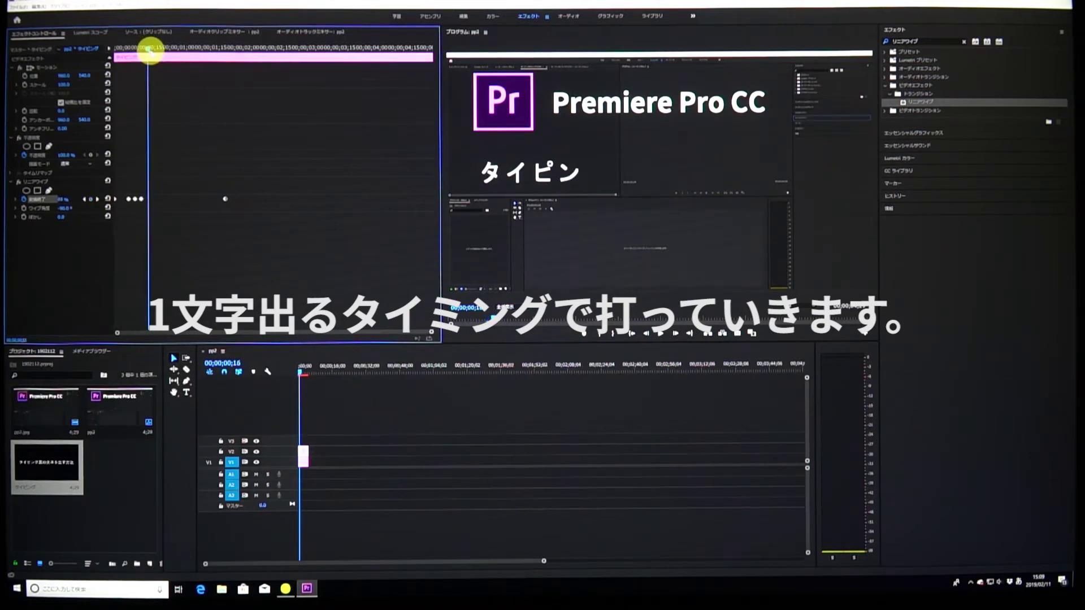
{"action": "left_click", "coordinate": [92, 199]}
{"action": "left_click_drag", "start_coordinate": [149, 48], "coordinate": [154, 49]}
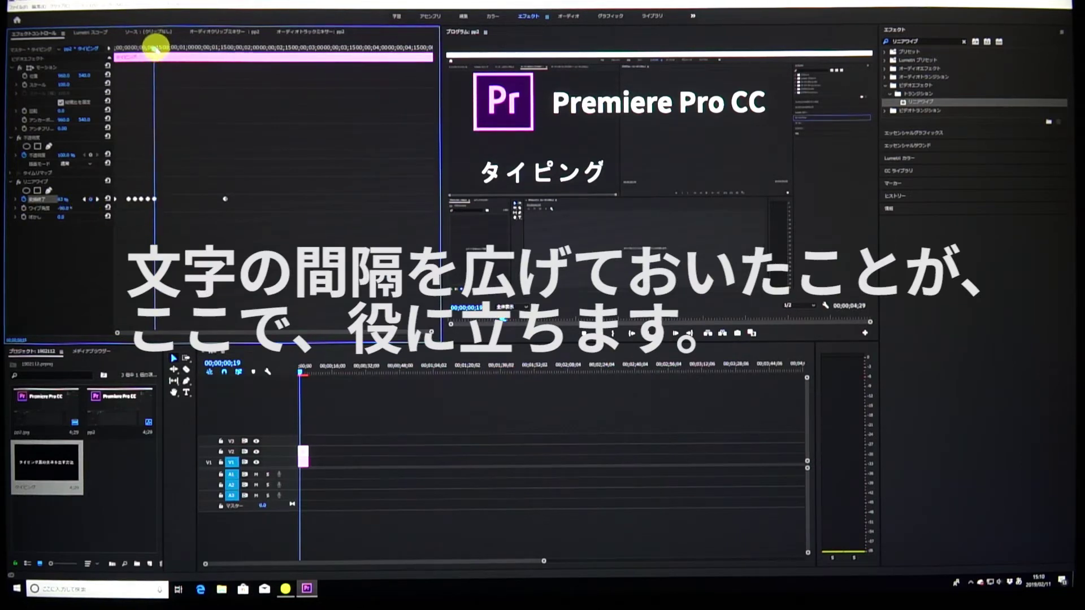
{"action": "left_click_drag", "start_coordinate": [154, 50], "coordinate": [163, 50]}
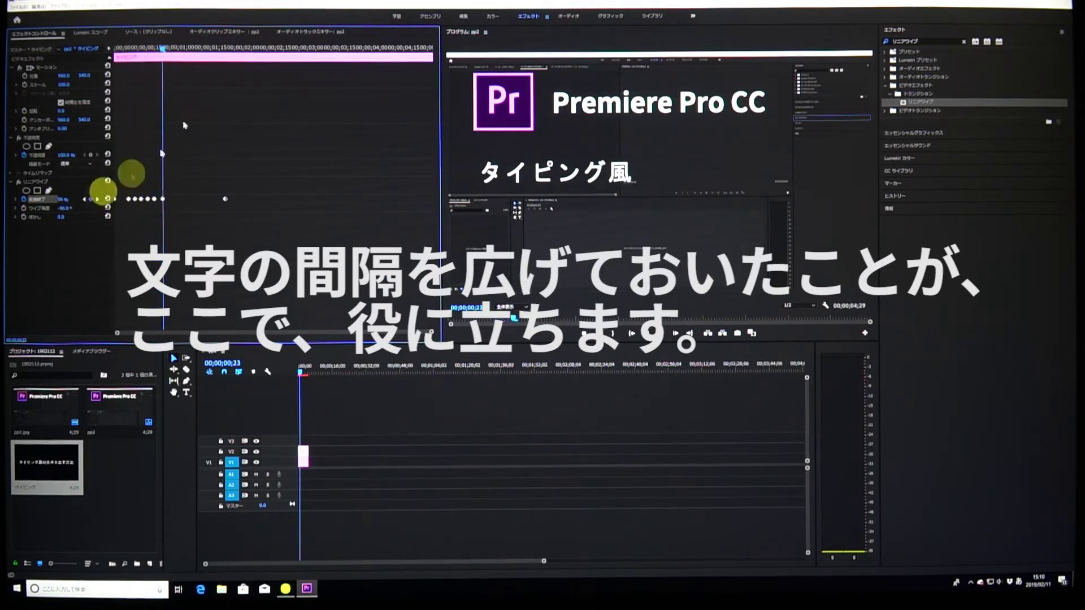
{"action": "left_click_drag", "start_coordinate": [162, 48], "coordinate": [176, 49]}
{"action": "left_click", "coordinate": [92, 199]}
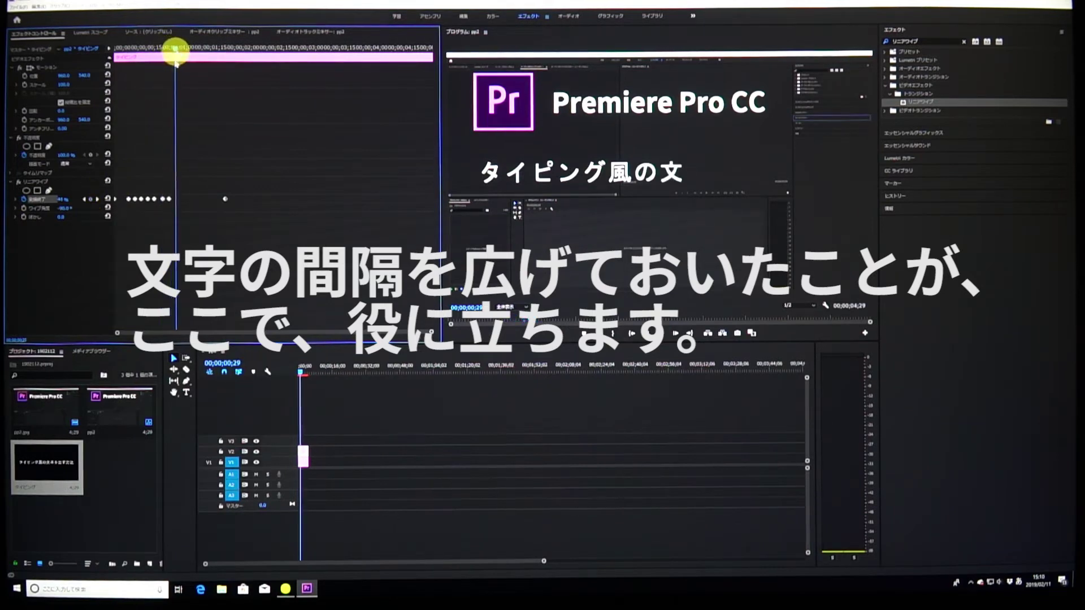
{"action": "left_click", "coordinate": [94, 200]}
Add keyframes for 字, 出, す and 方 up to the full title, then play the reveal
{"action": "left_click_drag", "start_coordinate": [176, 47], "coordinate": [191, 62]}
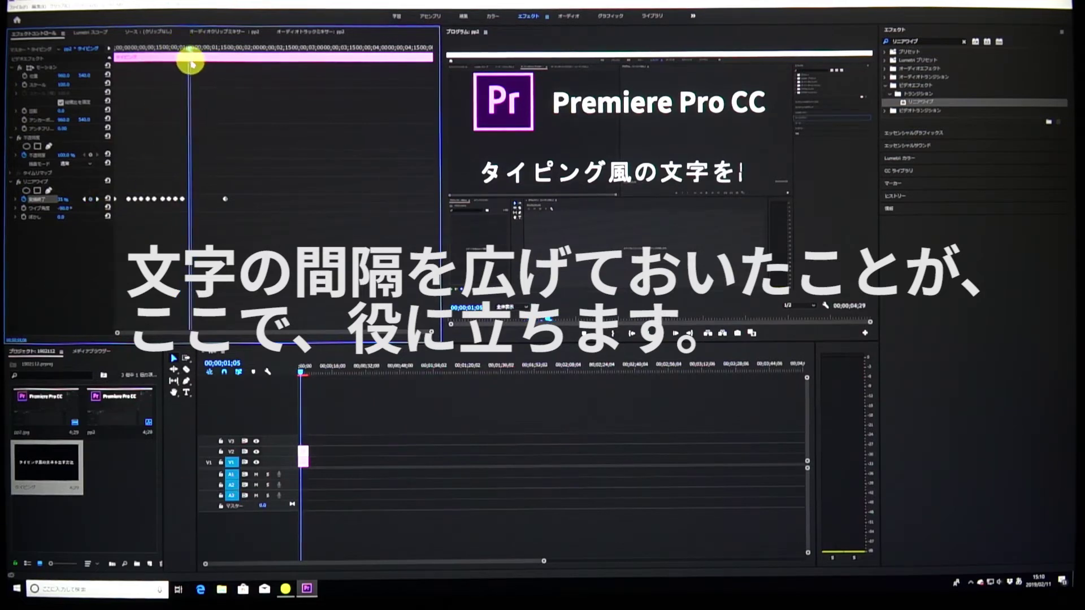
{"action": "left_click", "coordinate": [91, 199]}
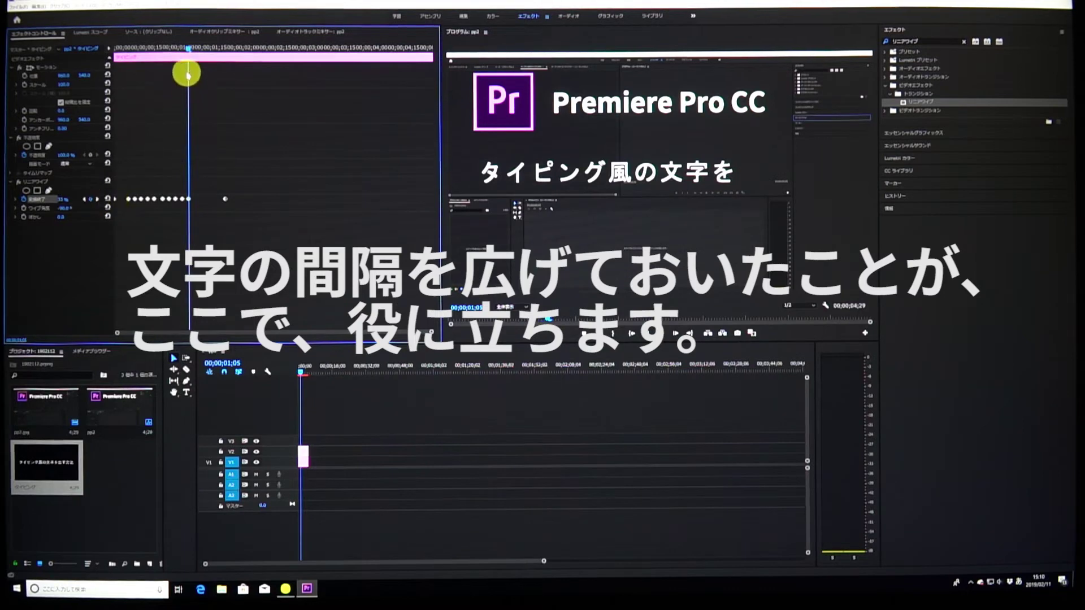
{"action": "left_click_drag", "start_coordinate": [189, 48], "coordinate": [195, 48]}
{"action": "left_click", "coordinate": [92, 199]}
{"action": "left_click_drag", "start_coordinate": [195, 48], "coordinate": [201, 48]}
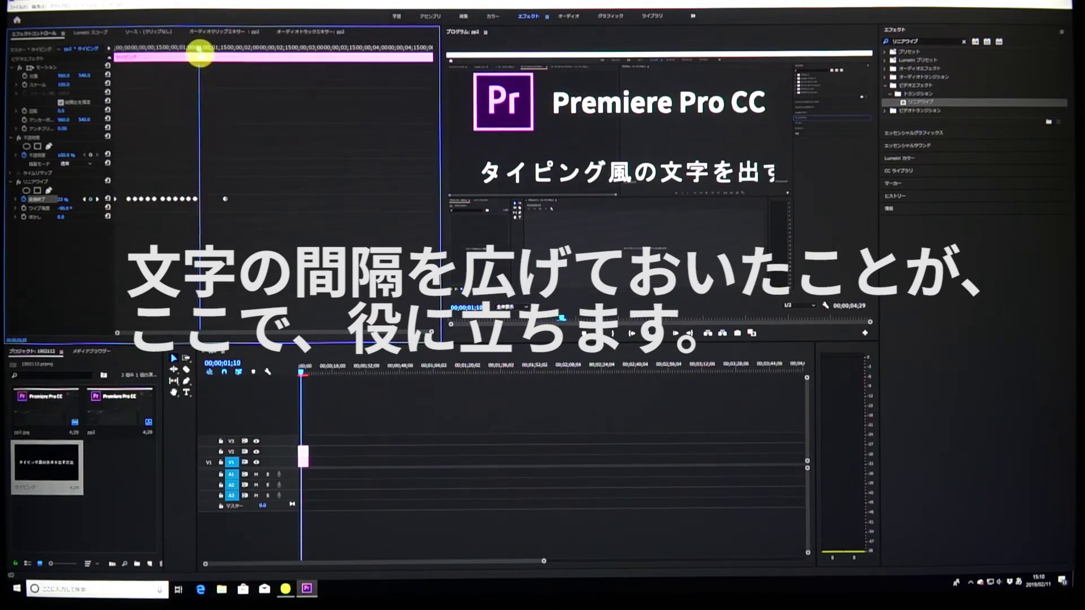
{"action": "left_click", "coordinate": [96, 201]}
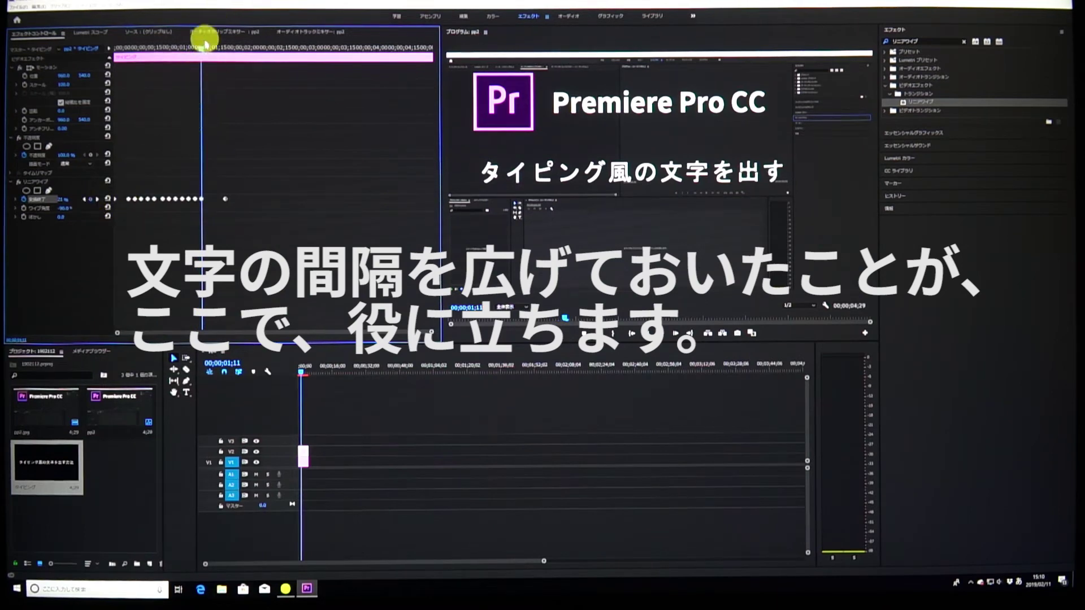
{"action": "left_click_drag", "start_coordinate": [201, 48], "coordinate": [210, 48]}
{"action": "left_click", "coordinate": [93, 199]}
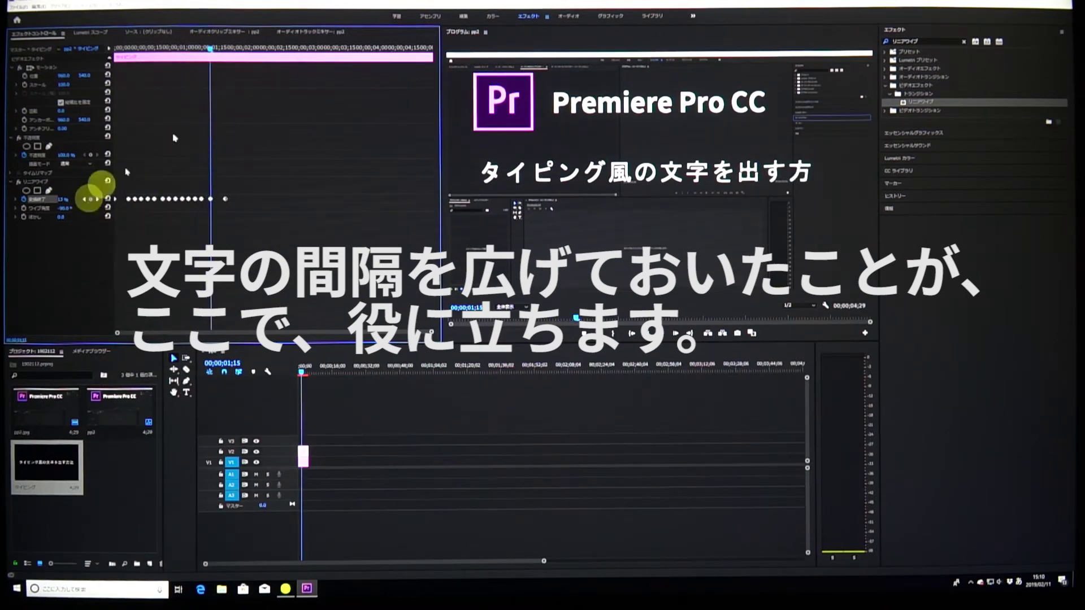
{"action": "left_click_drag", "start_coordinate": [211, 49], "coordinate": [219, 49]}
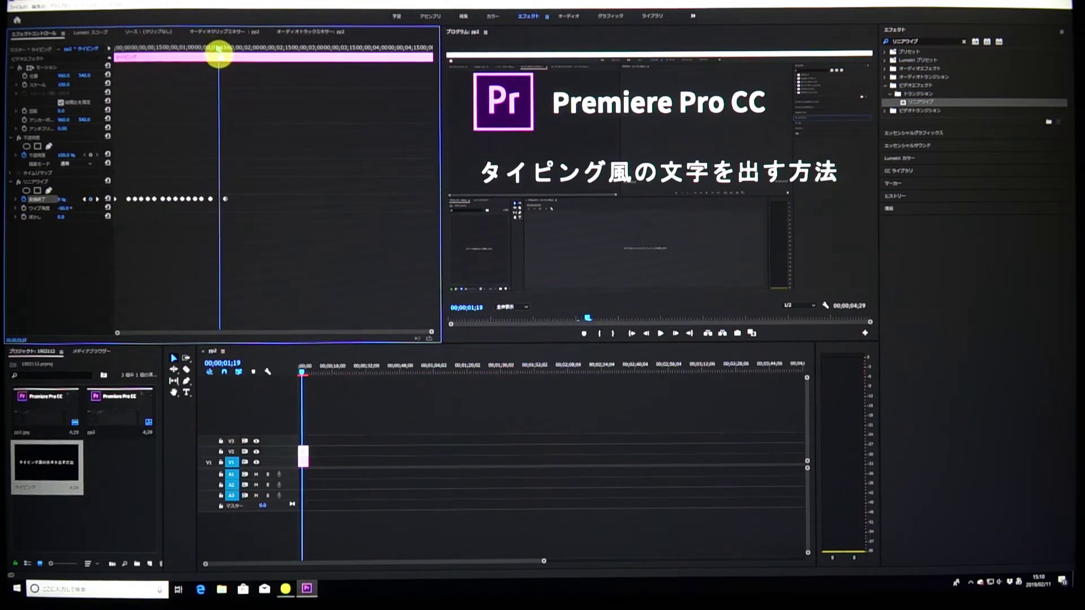
{"action": "left_click", "coordinate": [226, 199]}
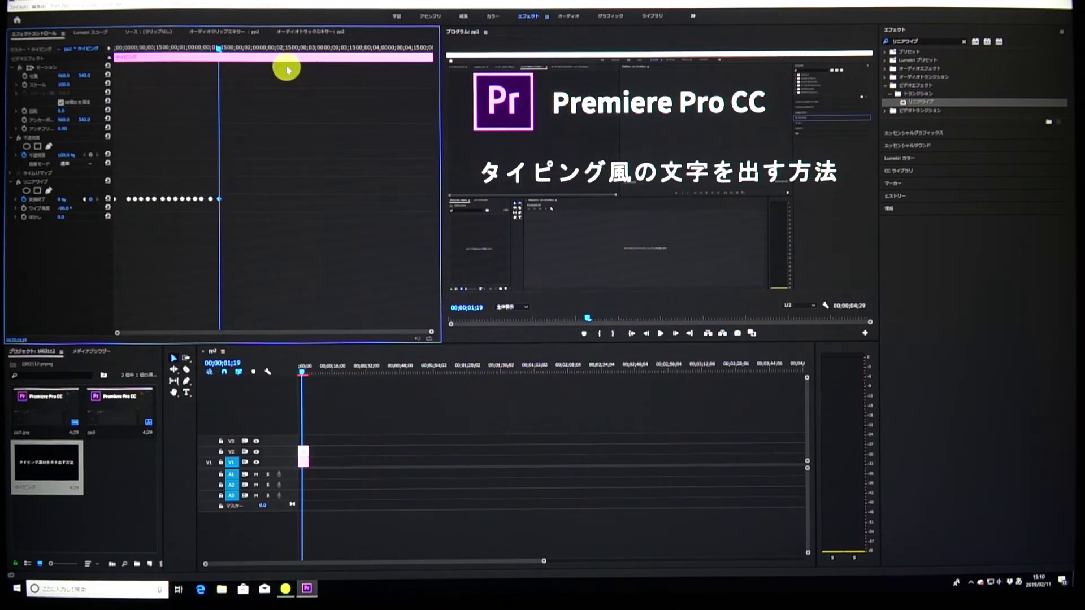
{"action": "left_click_drag", "start_coordinate": [219, 48], "coordinate": [114, 48]}
{"action": "left_click", "coordinate": [660, 333]}
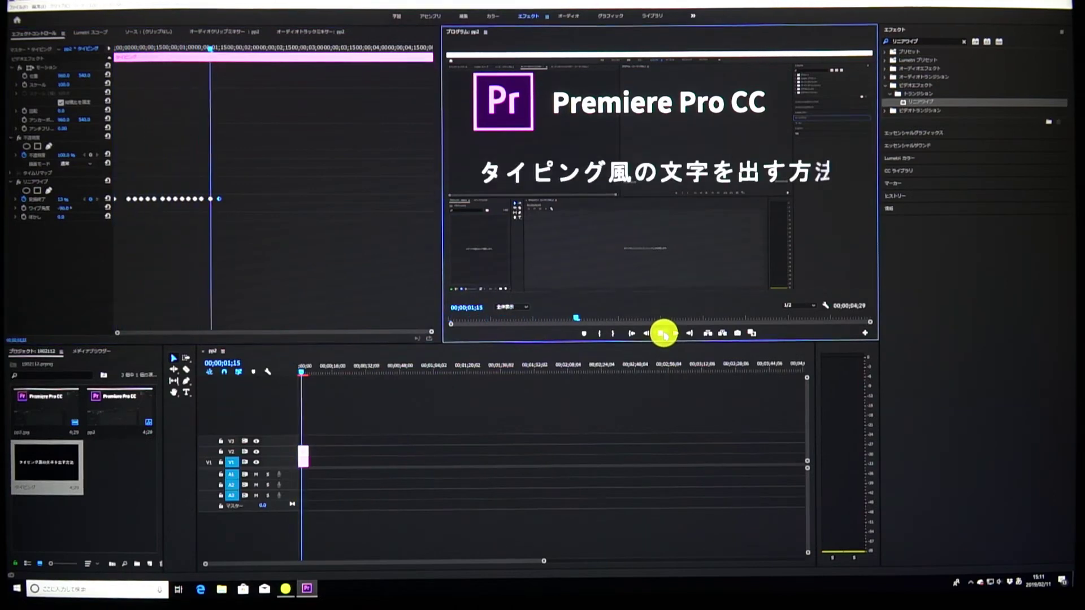
Stop and replay the character reveal from the start of the clip
{"action": "left_click", "coordinate": [662, 333]}
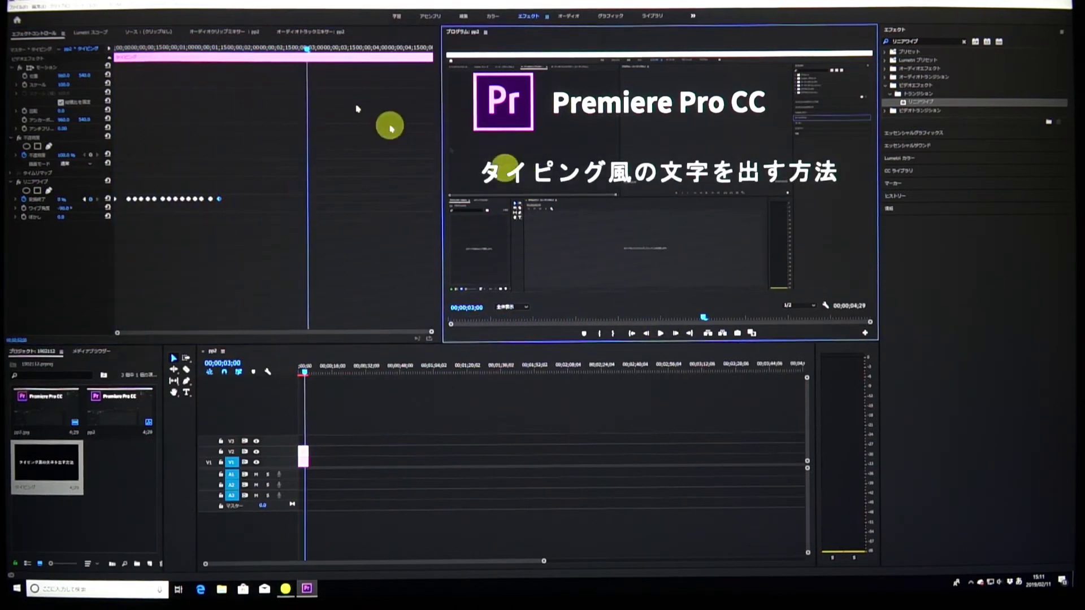
{"action": "left_click_drag", "start_coordinate": [306, 48], "coordinate": [96, 37]}
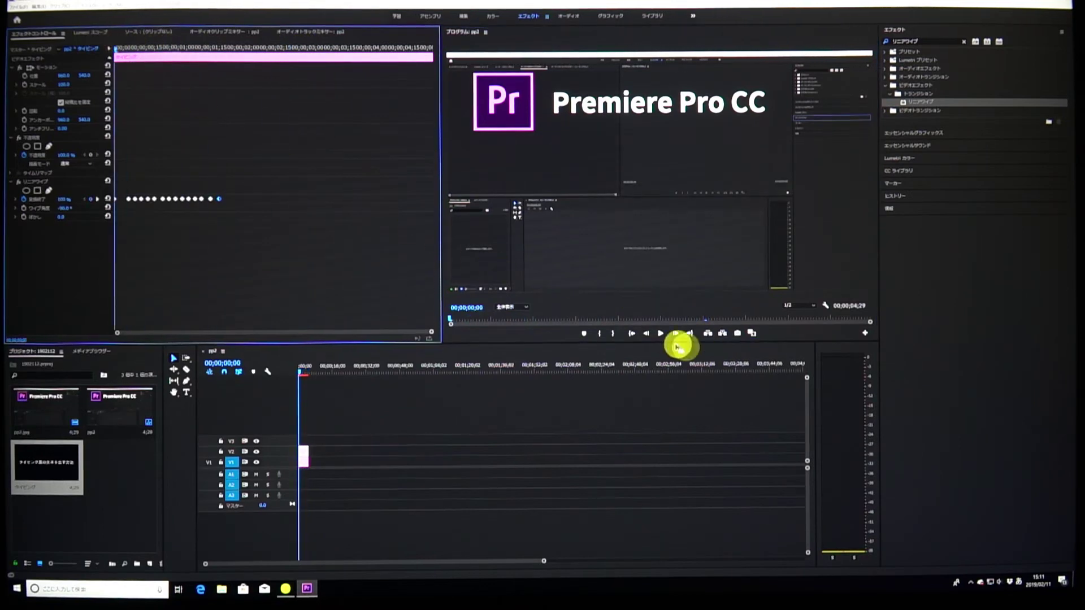
{"action": "left_click", "coordinate": [661, 333]}
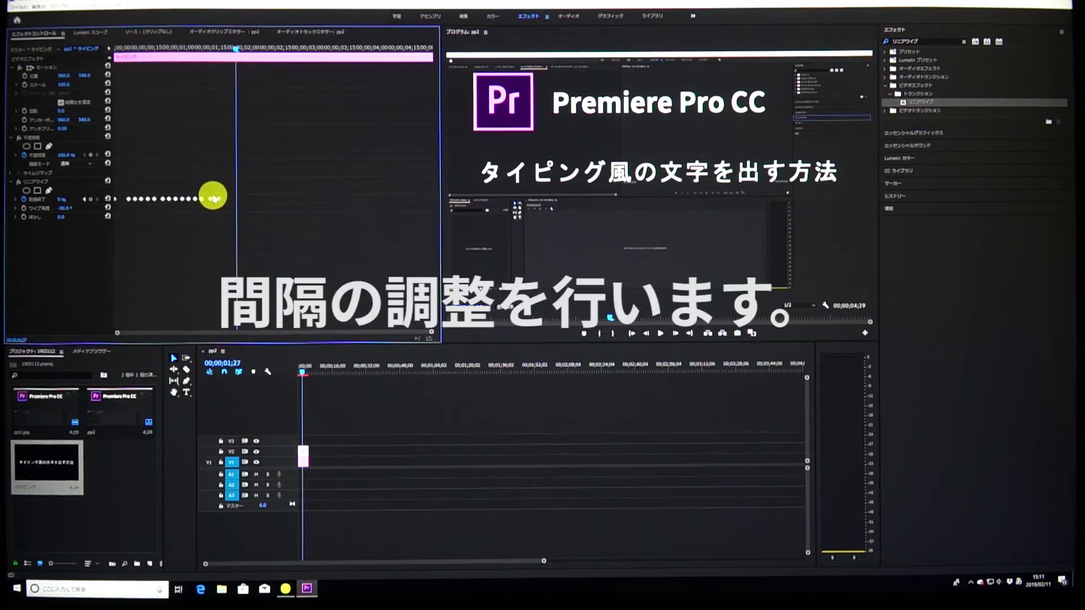
Marquee-select all the Linear Wipe completion keyframes
{"action": "left_click", "coordinate": [213, 199]}
{"action": "left_click_drag", "start_coordinate": [210, 208], "coordinate": [211, 206]}
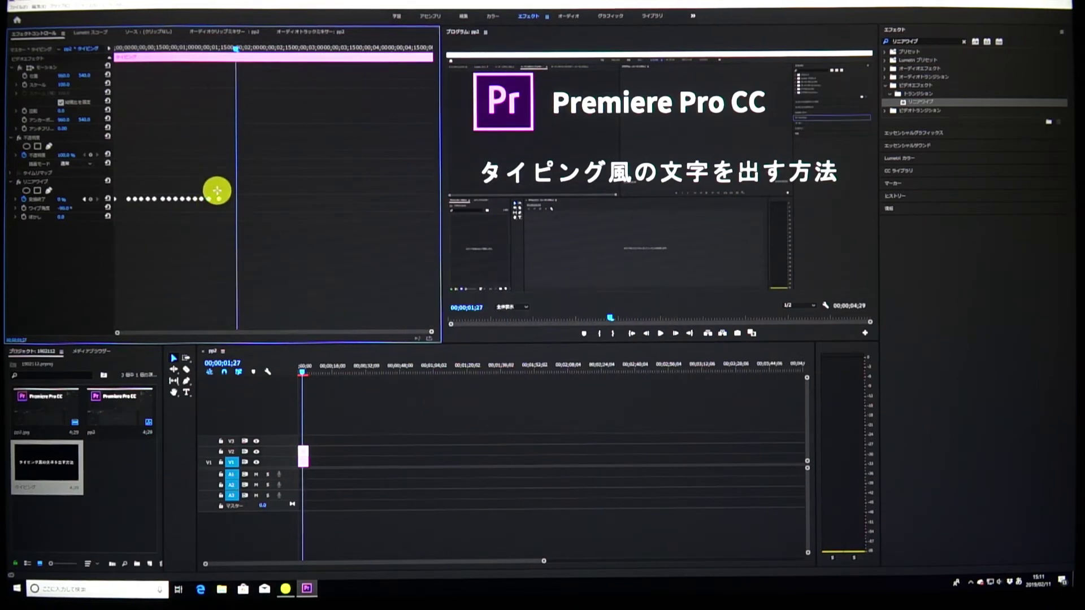
{"action": "left_click_drag", "start_coordinate": [218, 191], "coordinate": [115, 207]}
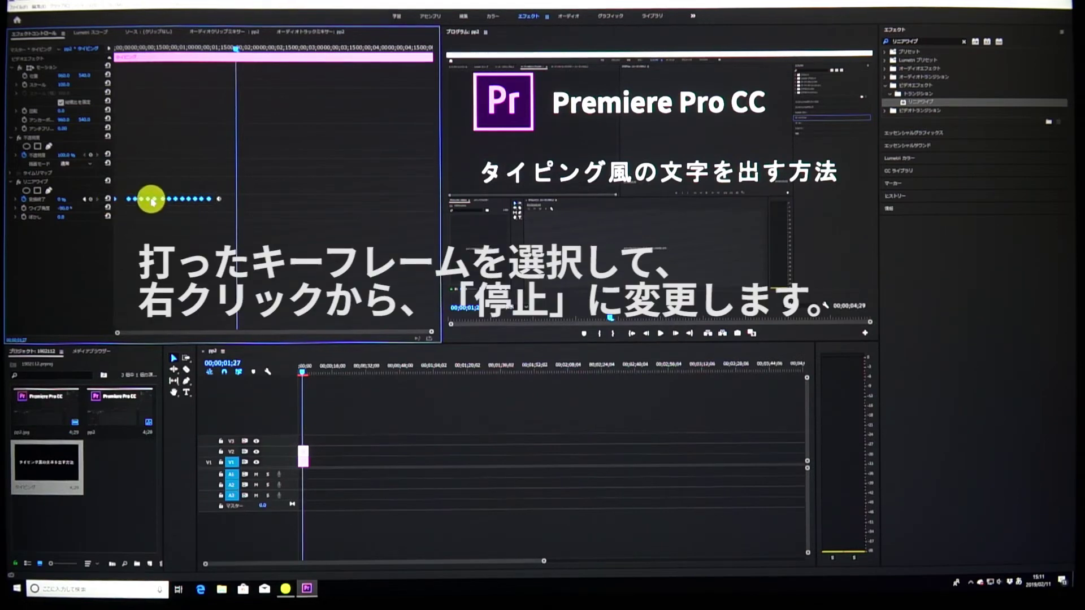
Set all wipe keyframes to Hold (停止) interpolation and preview the stepped typing reveal
{"action": "right_click", "coordinate": [149, 199]}
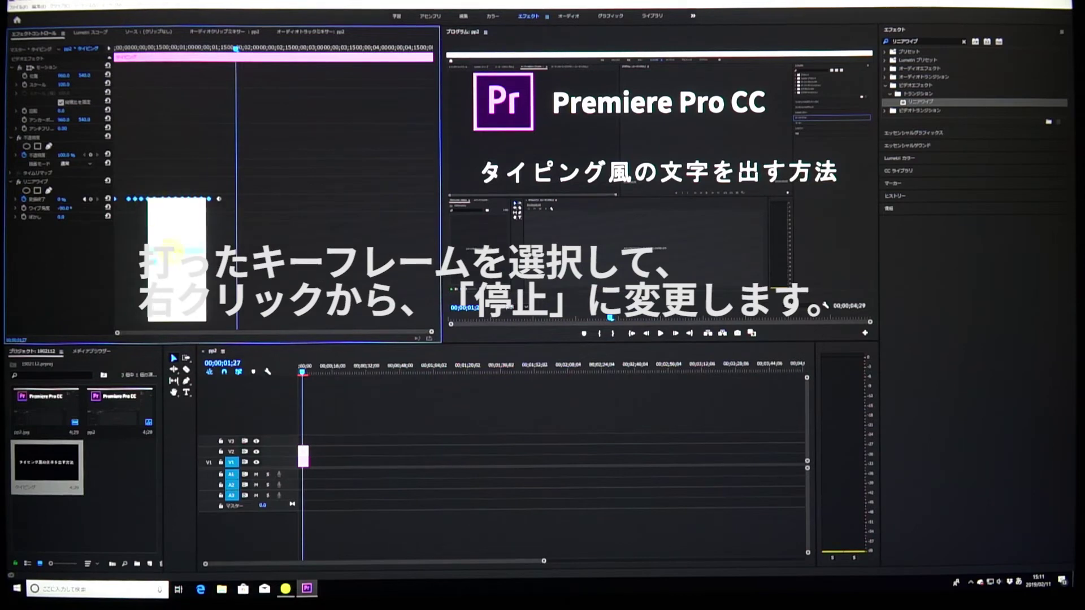
{"action": "left_click", "coordinate": [173, 291]}
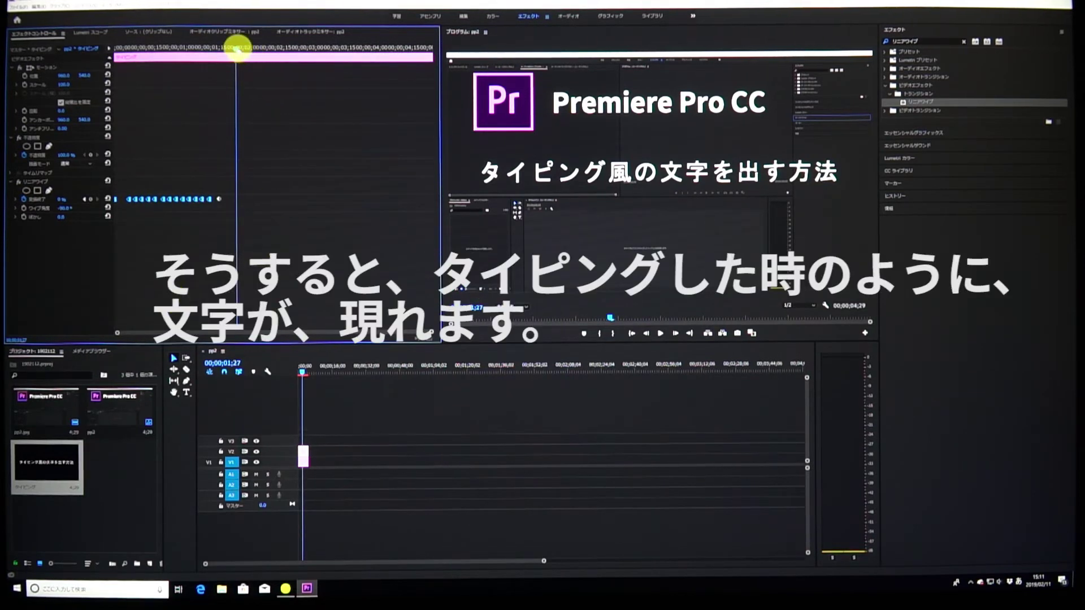
{"action": "left_click_drag", "start_coordinate": [236, 48], "coordinate": [94, 45]}
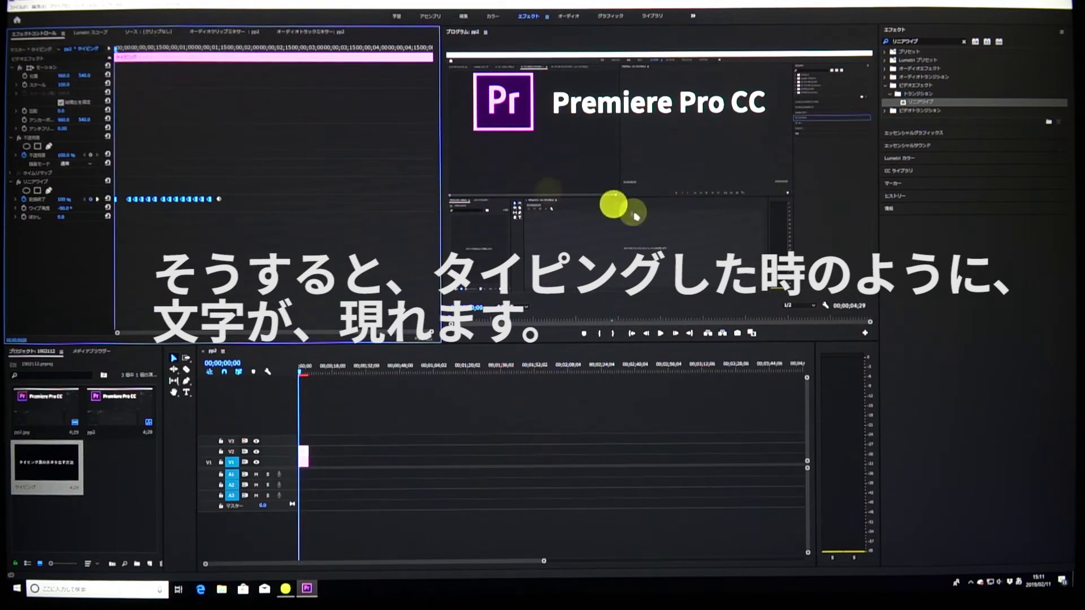
{"action": "left_click", "coordinate": [661, 332]}
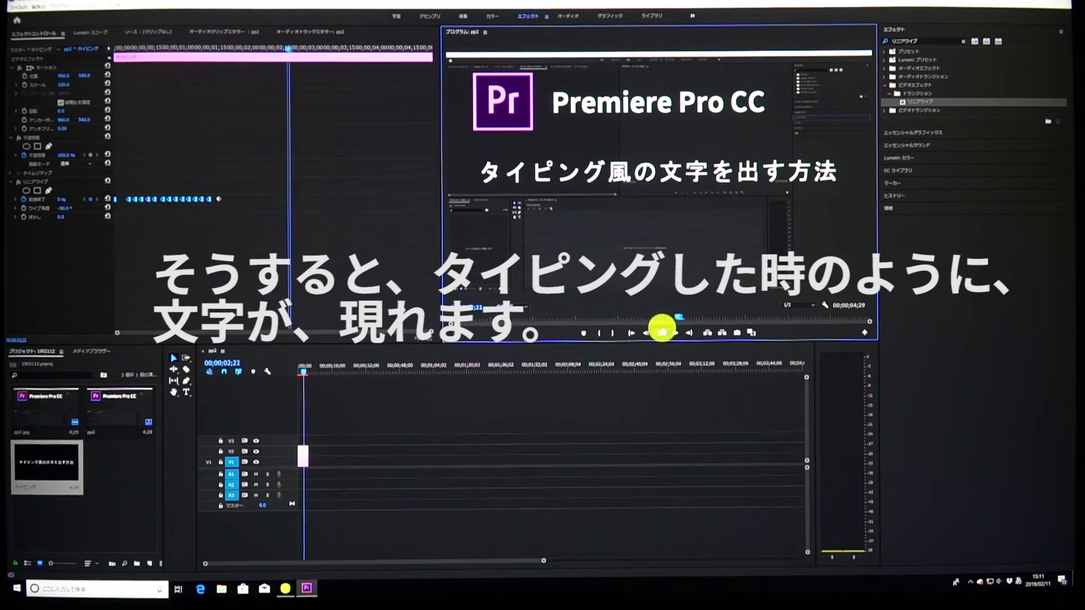
{"action": "left_click", "coordinate": [661, 332]}
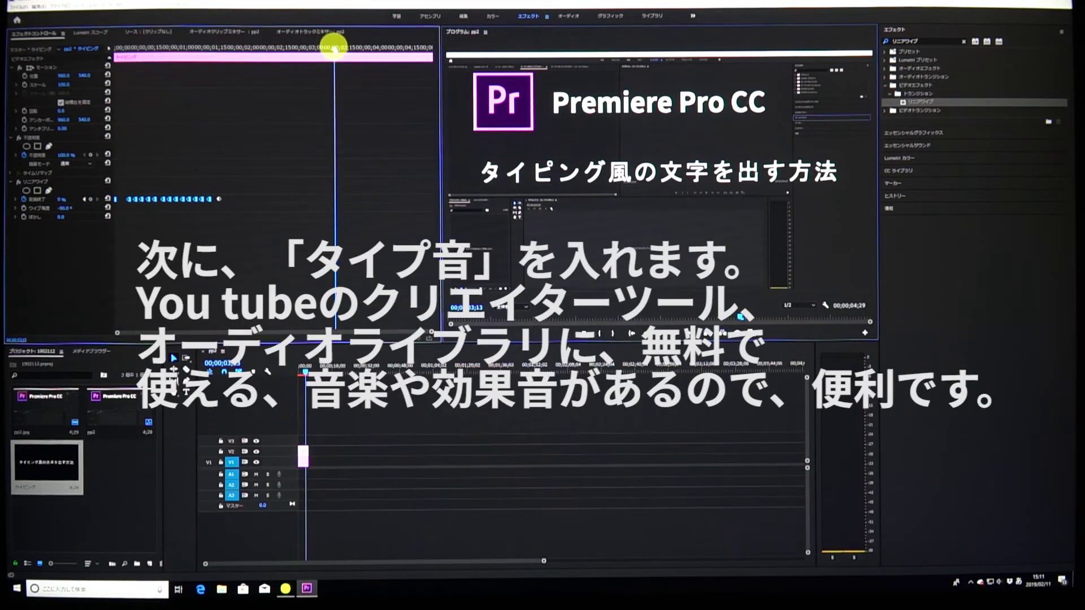
{"action": "left_click_drag", "start_coordinate": [334, 45], "coordinate": [108, 45]}
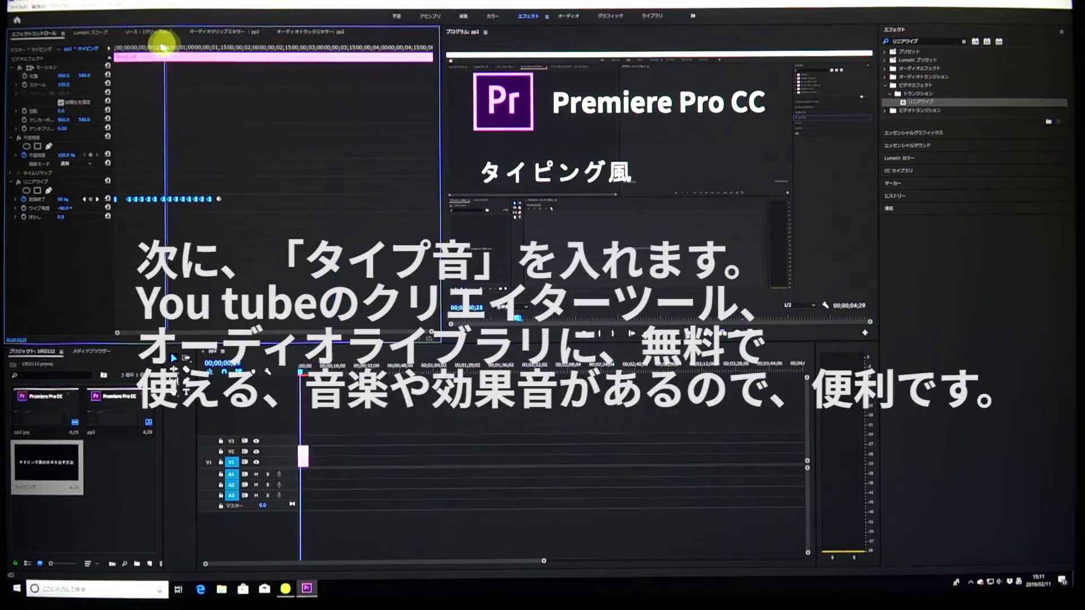
{"action": "left_click", "coordinate": [657, 335]}
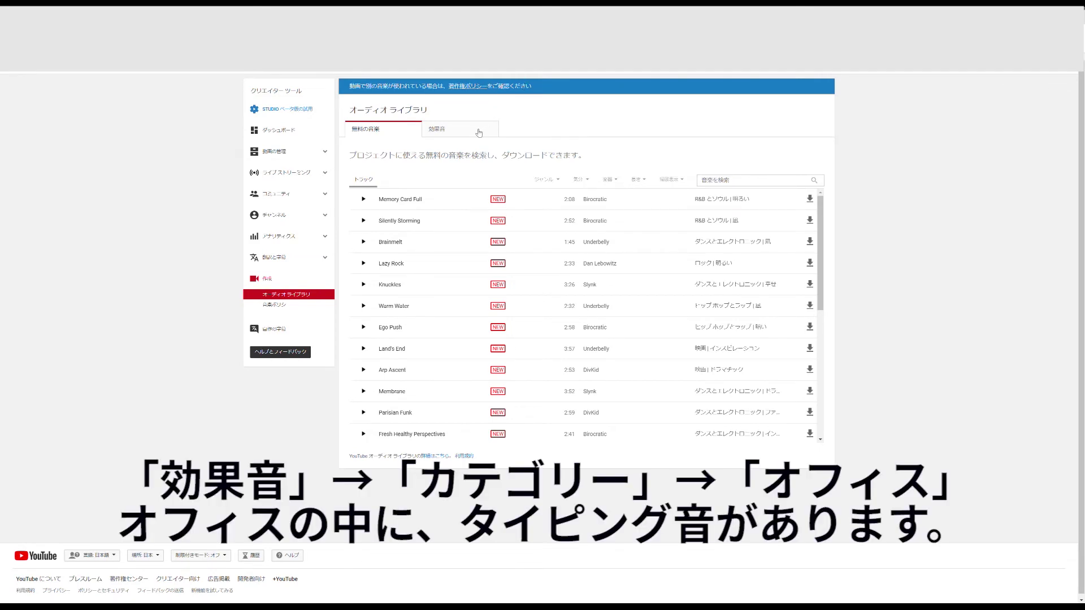
Show the 効果音 library filtered to the オフィス category
{"action": "left_click", "coordinate": [479, 132]}
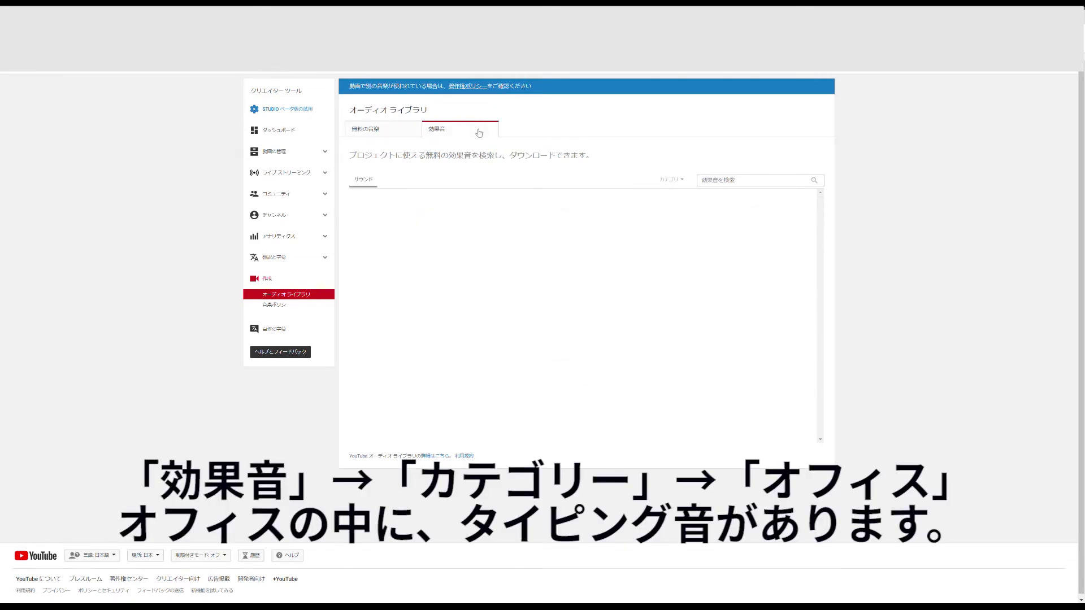
{"action": "left_click", "coordinate": [682, 181]}
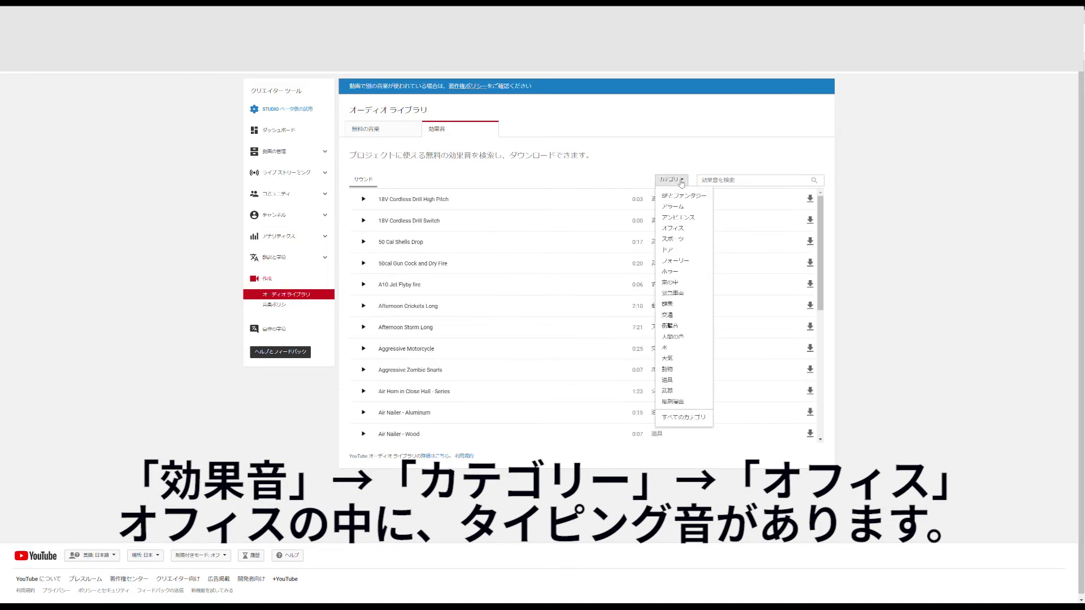
{"action": "left_click", "coordinate": [680, 230]}
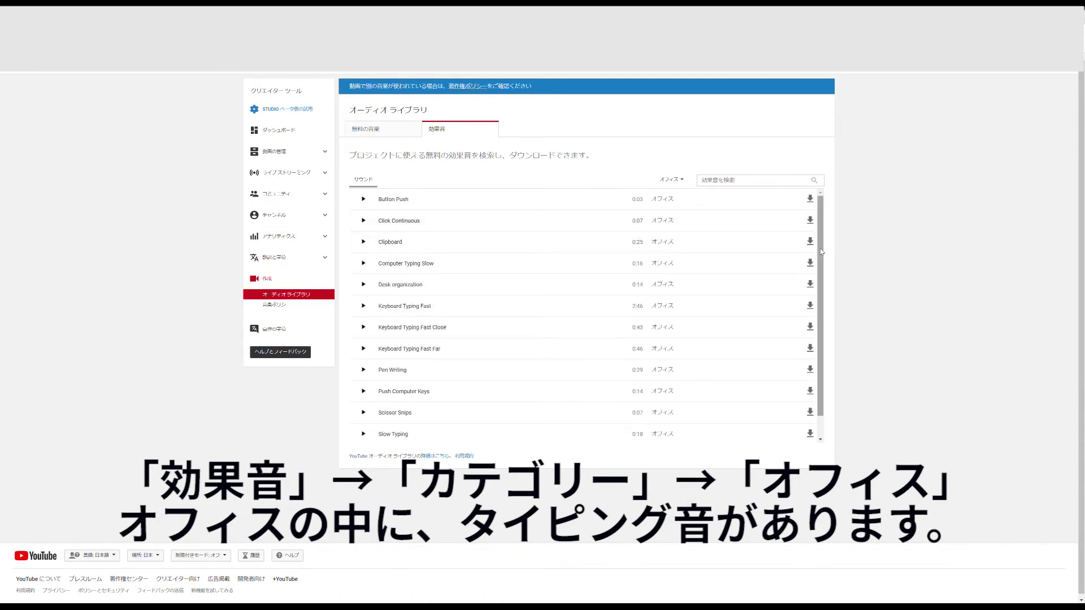
Preview the Typing on Keyboard sound effect, stop it, and download it as an MP3
{"action": "left_click_drag", "start_coordinate": [821, 251], "coordinate": [821, 276]}
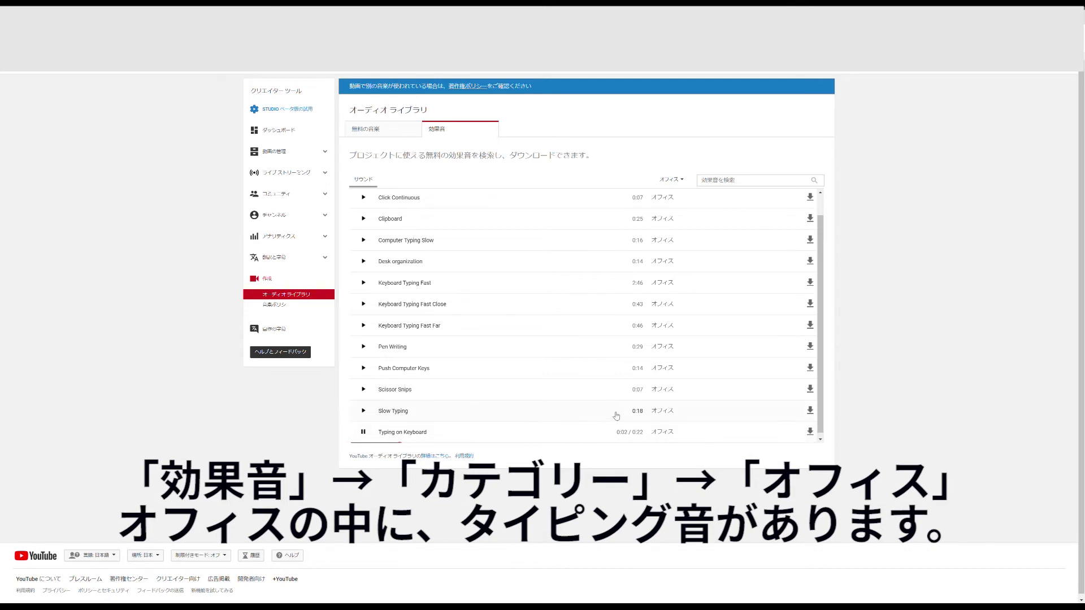
{"action": "scroll", "coordinate": [818, 386], "scroll_direction": "down", "scroll_amount": 1}
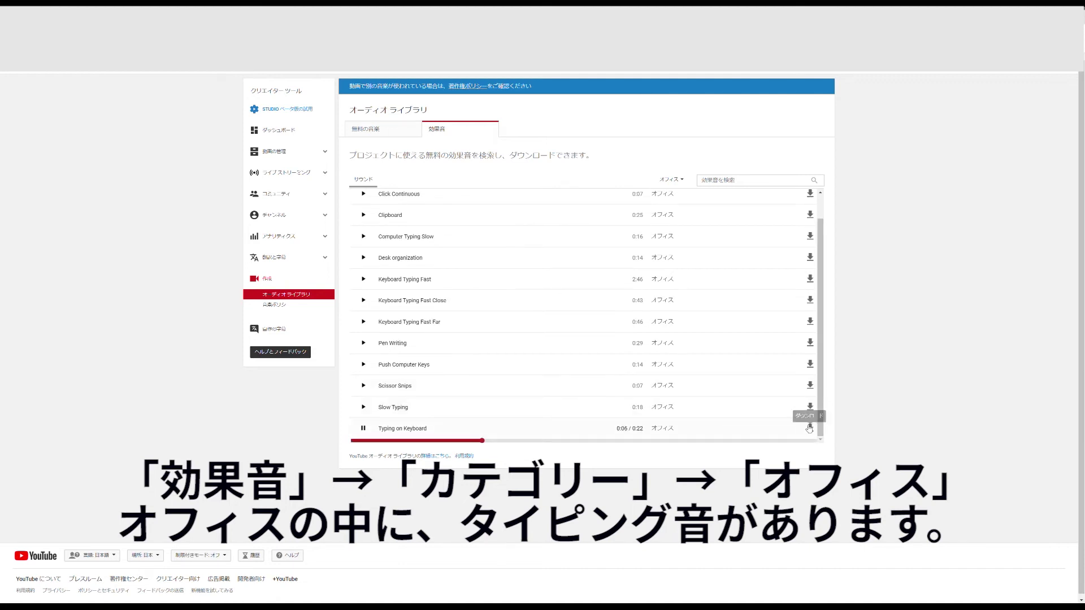
{"action": "left_click", "coordinate": [366, 433]}
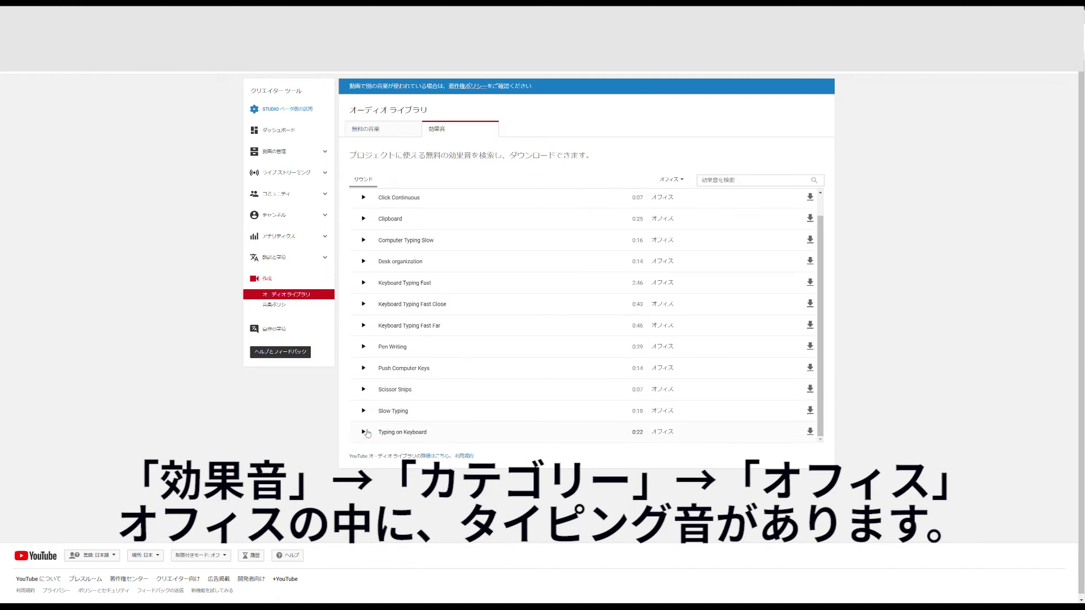
{"action": "left_click", "coordinate": [811, 432]}
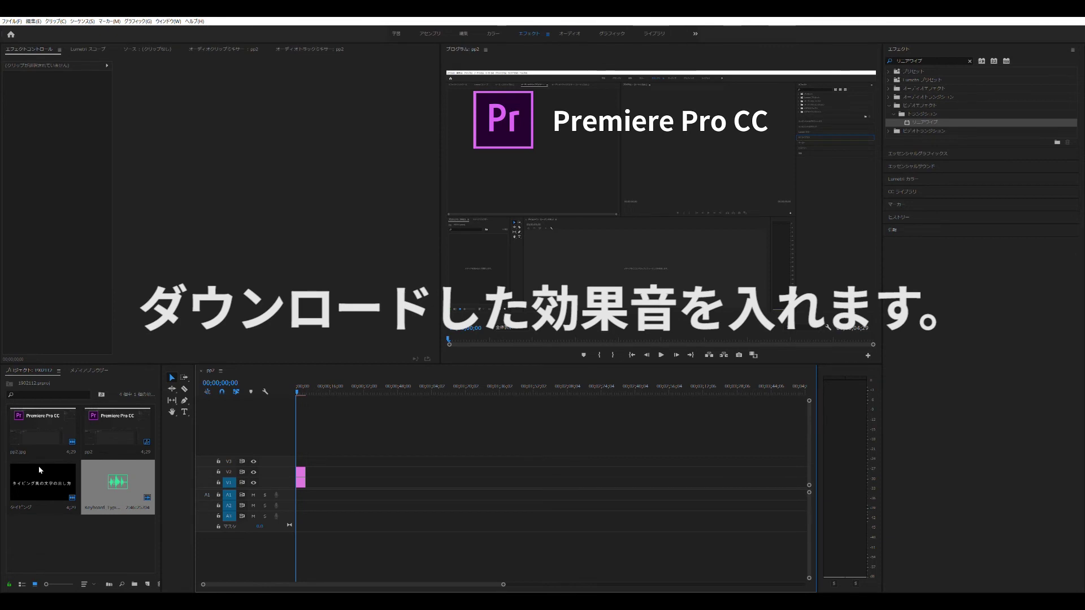
Place the Keyboard Typing sound on track A1 at the sequence start and play it back
{"action": "left_click", "coordinate": [120, 490]}
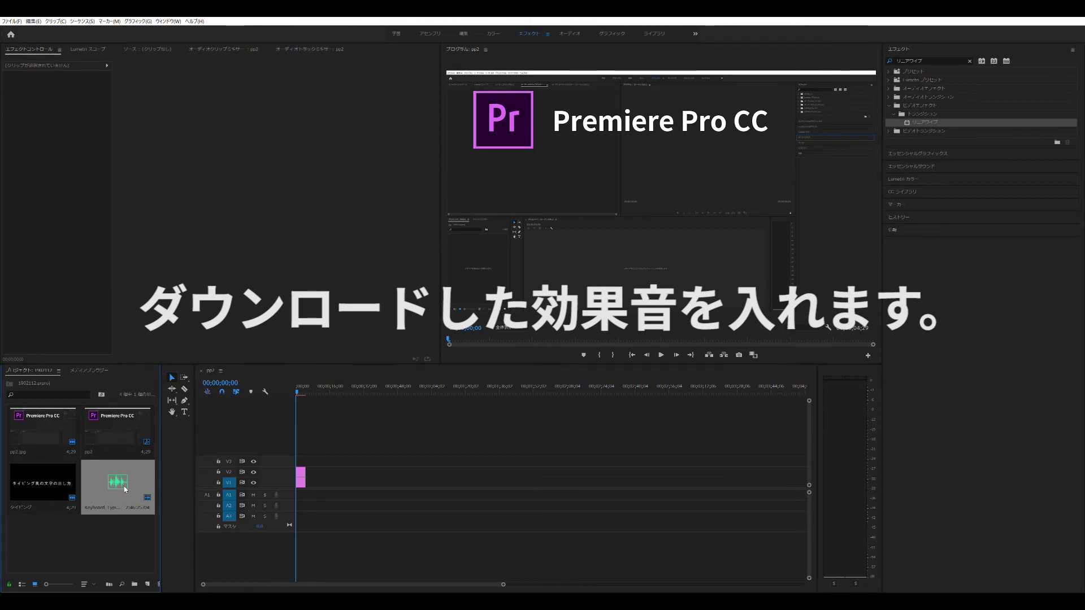
{"action": "left_click_drag", "start_coordinate": [141, 493], "coordinate": [300, 496]}
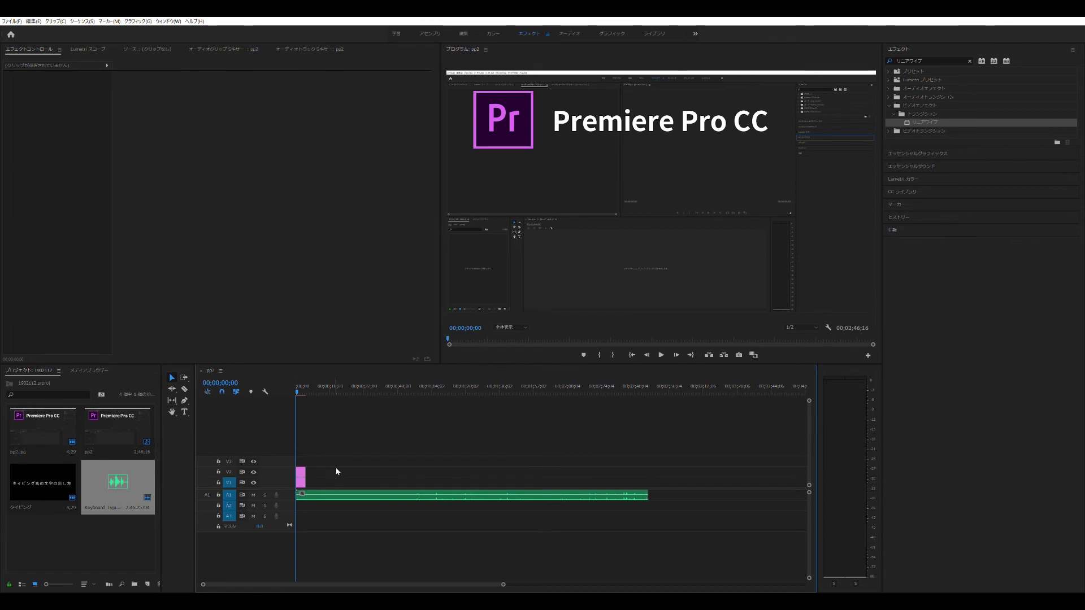
{"action": "left_click", "coordinate": [663, 353]}
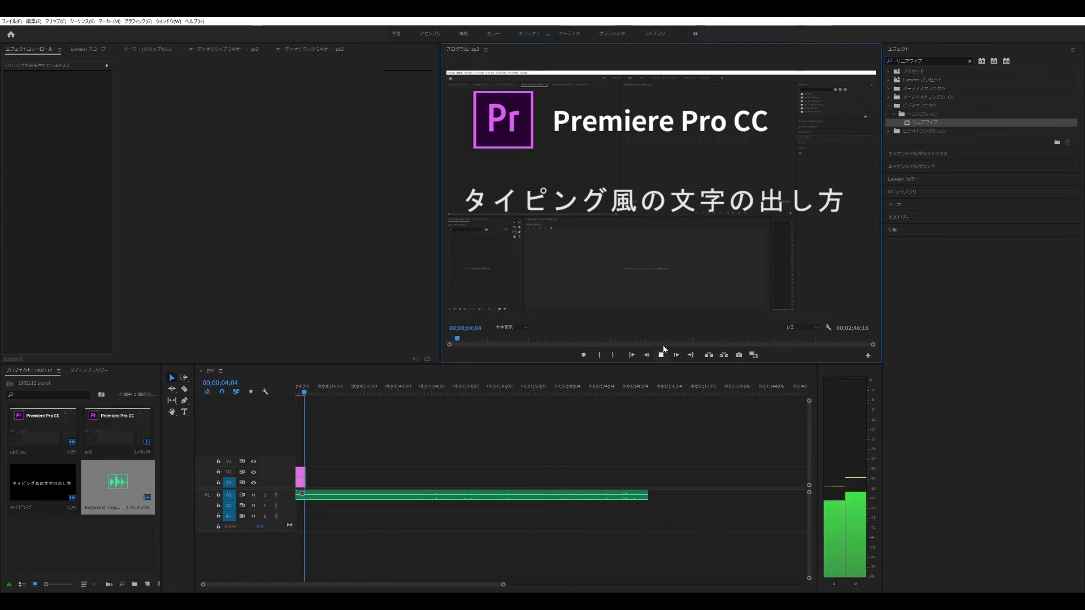
{"action": "left_click", "coordinate": [663, 352]}
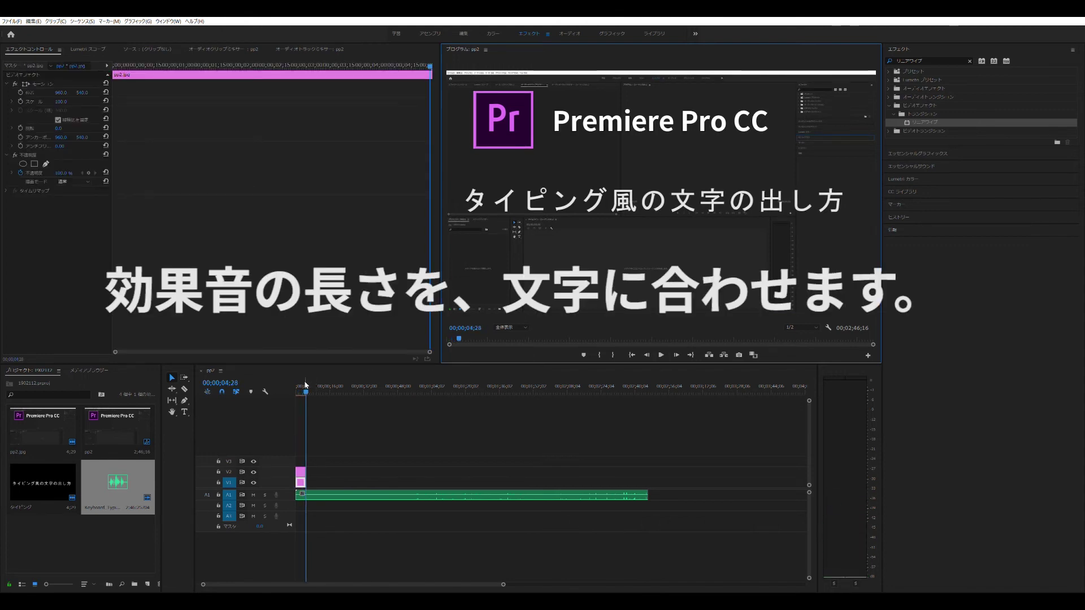
Replay from the start and park the playhead at 03;24, where the title finishes typing
{"action": "left_click_drag", "start_coordinate": [304, 386], "coordinate": [288, 386]}
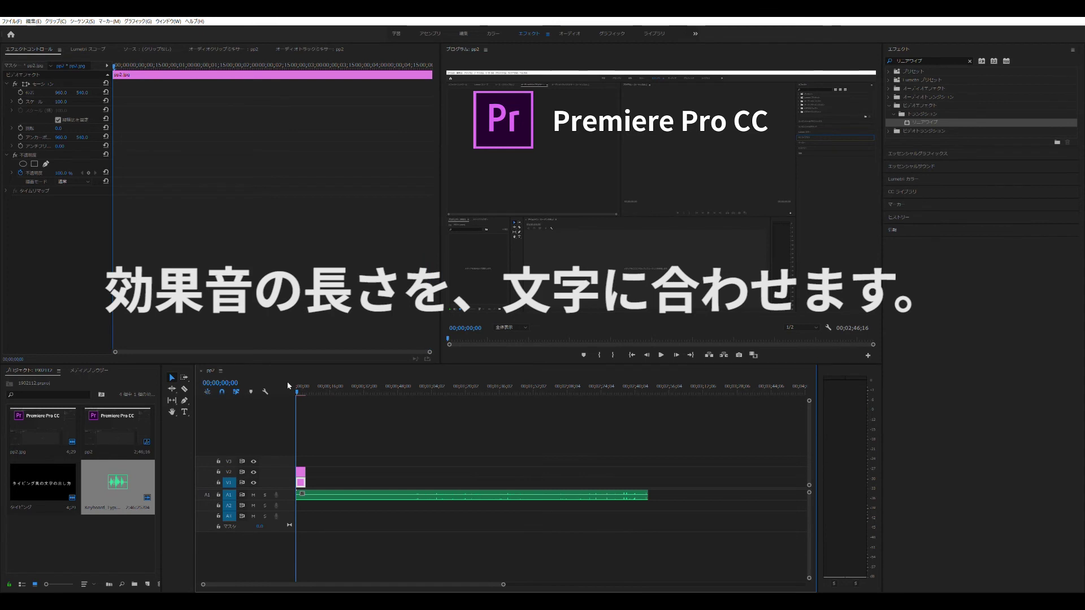
{"action": "left_click", "coordinate": [659, 353]}
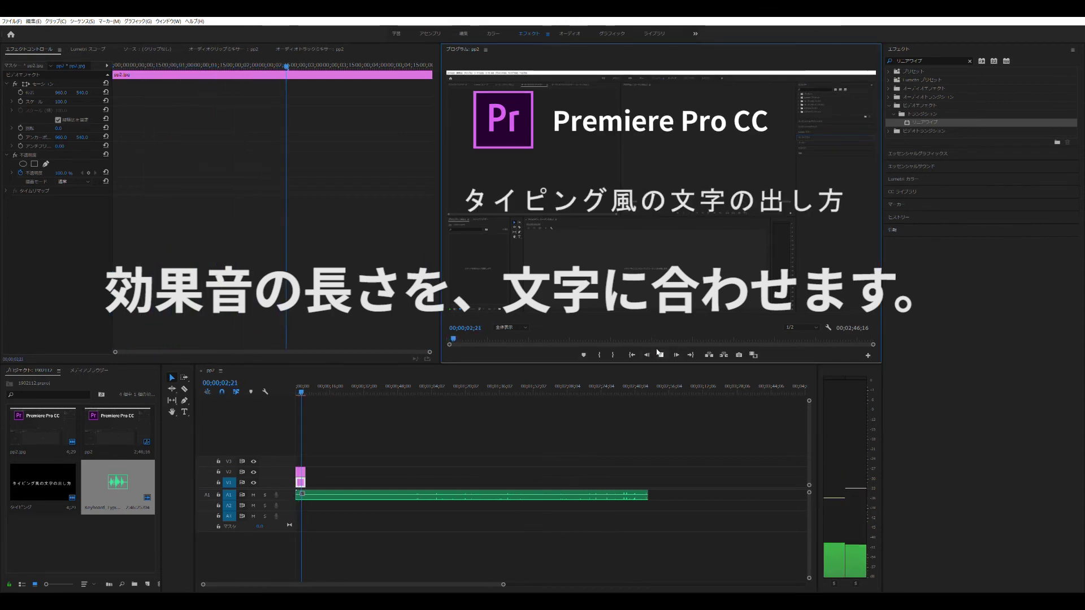
{"action": "left_click", "coordinate": [661, 354]}
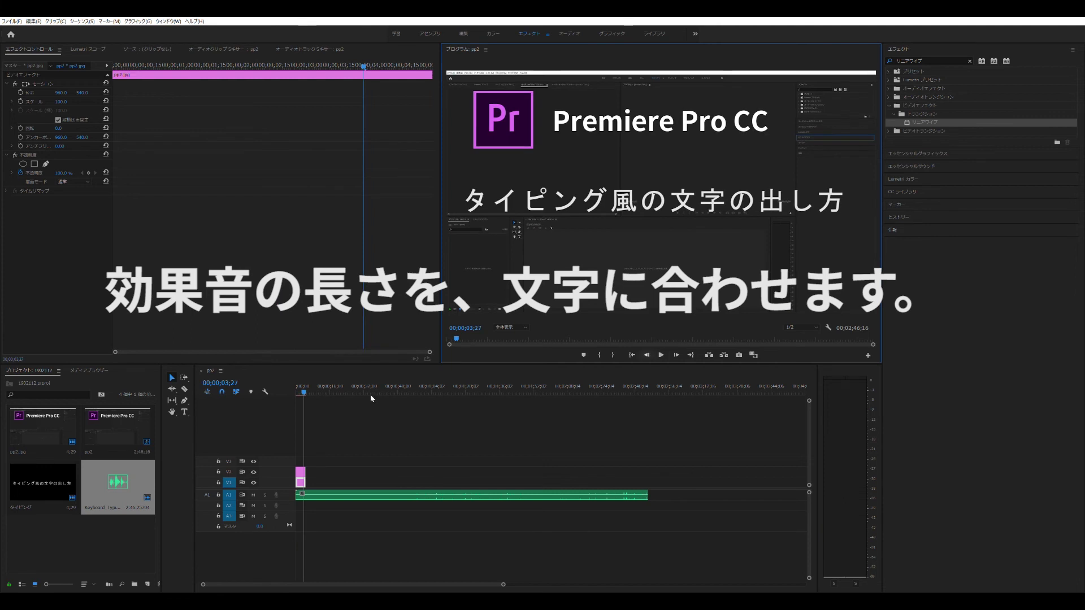
{"action": "left_click", "coordinate": [304, 386]}
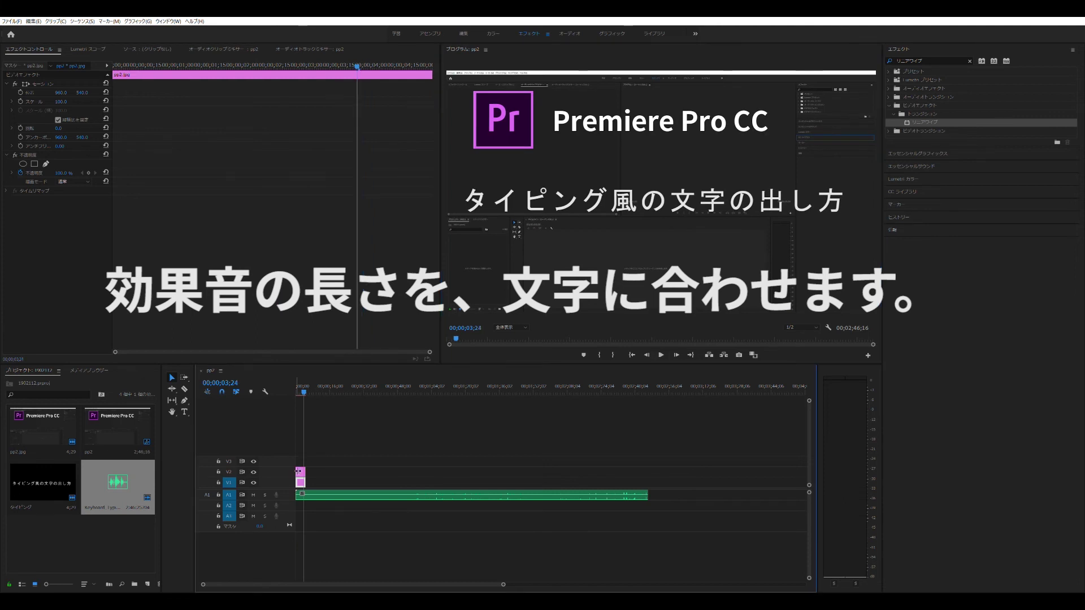
{"action": "left_click", "coordinate": [306, 489]}
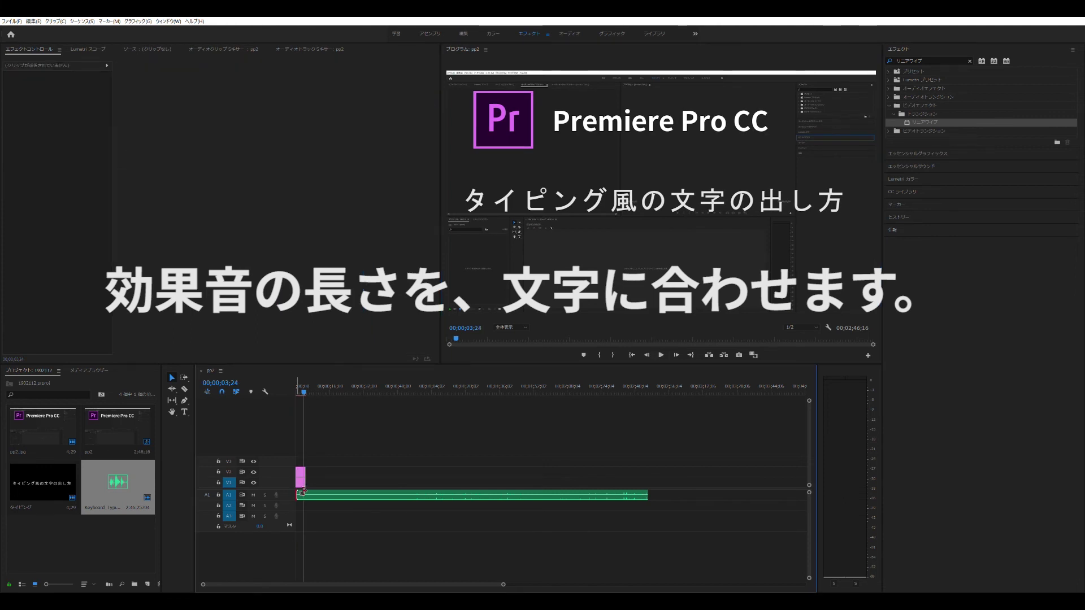
Select the typing sound on A1 and replay the sequence, stopping at 02;05 where typing ends
{"action": "left_click_drag", "start_coordinate": [303, 490], "coordinate": [309, 492]}
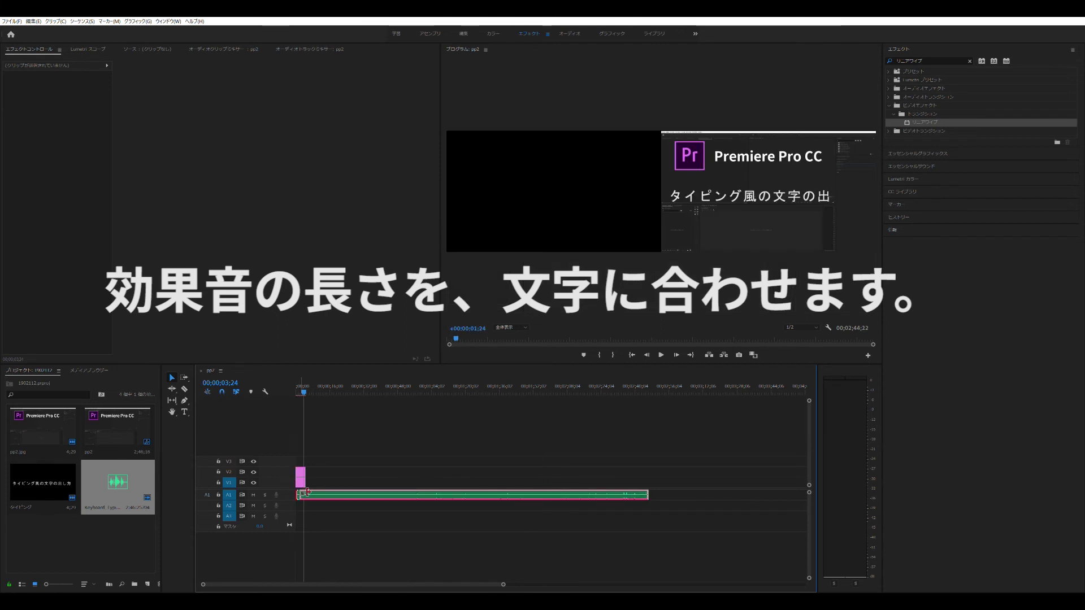
{"action": "left_click_drag", "start_coordinate": [308, 492], "coordinate": [314, 493]}
{"action": "left_click", "coordinate": [306, 492]}
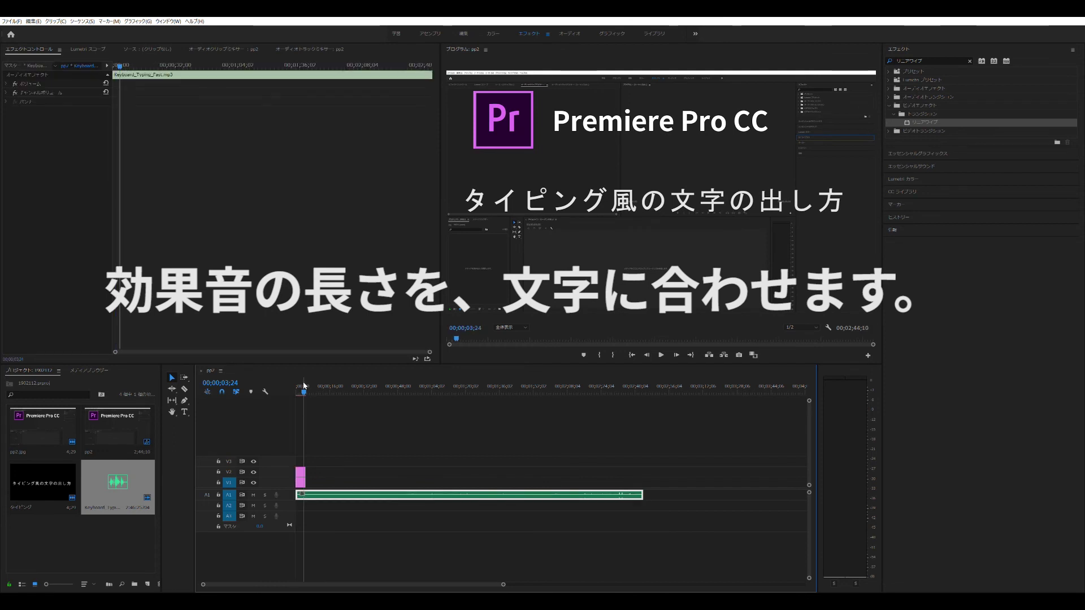
{"action": "left_click_drag", "start_coordinate": [304, 386], "coordinate": [297, 386]}
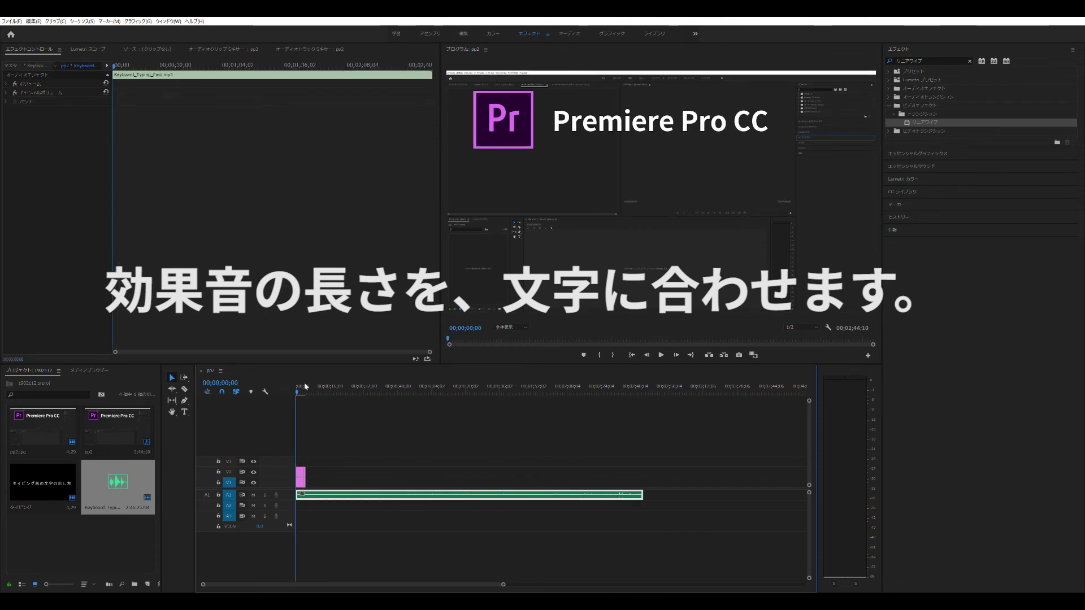
{"action": "left_click", "coordinate": [661, 346]}
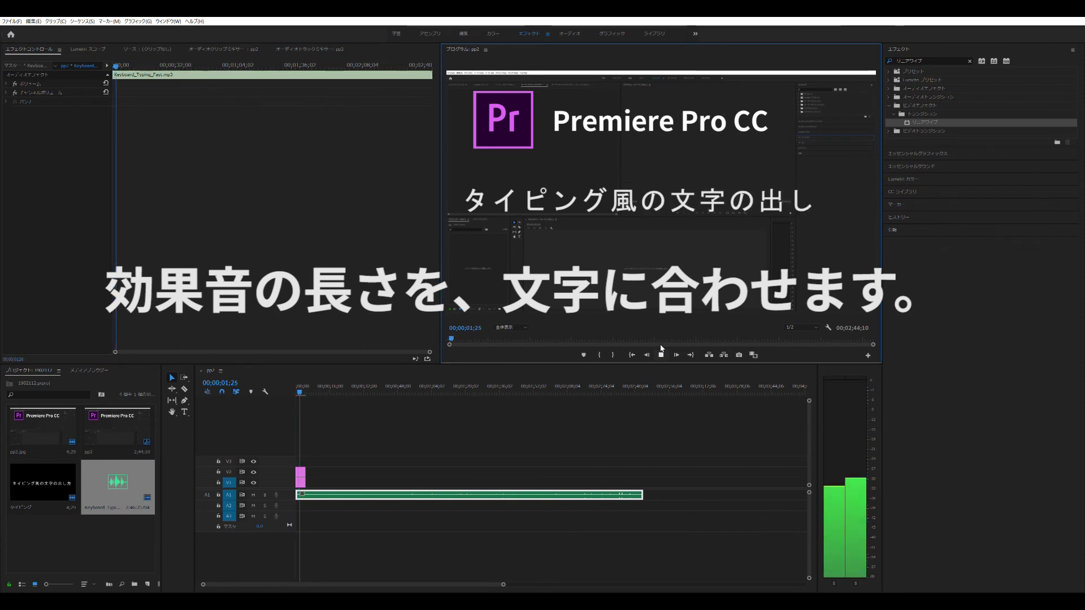
{"action": "left_click", "coordinate": [661, 347]}
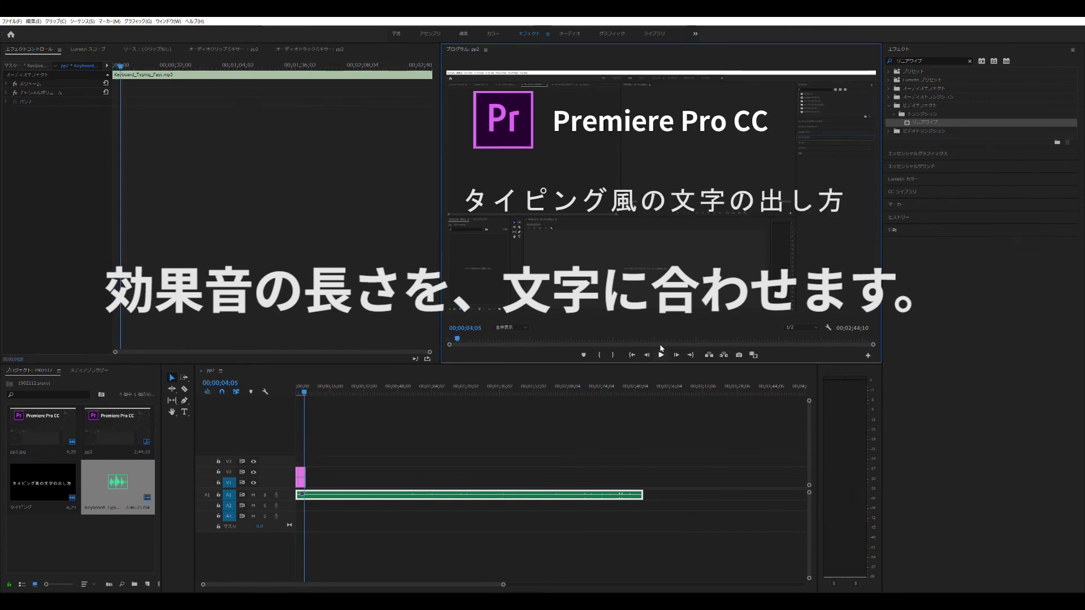
{"action": "left_click", "coordinate": [293, 388]}
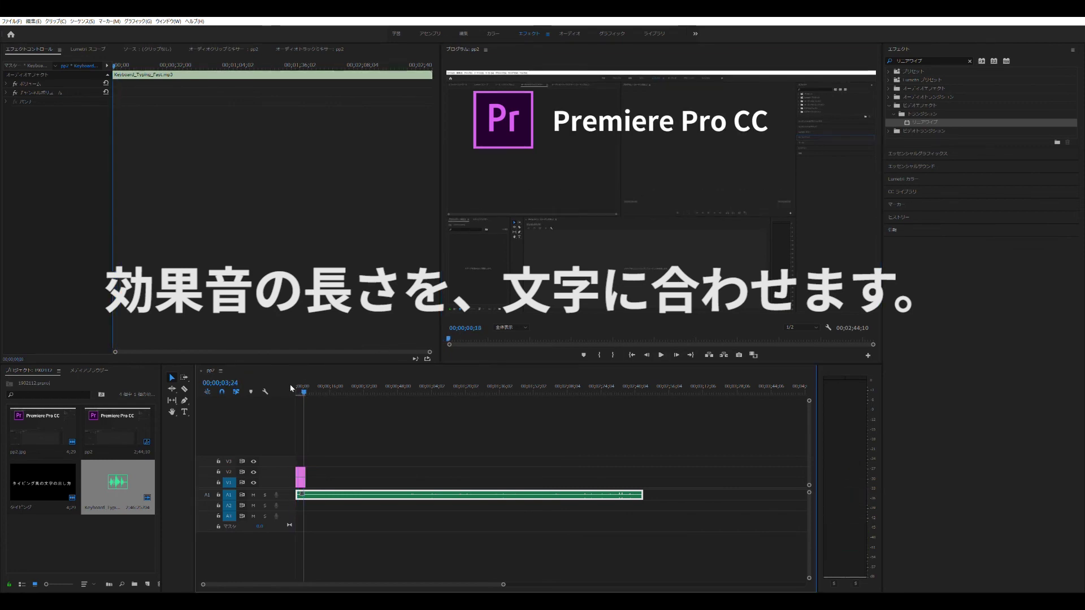
{"action": "left_click", "coordinate": [663, 348]}
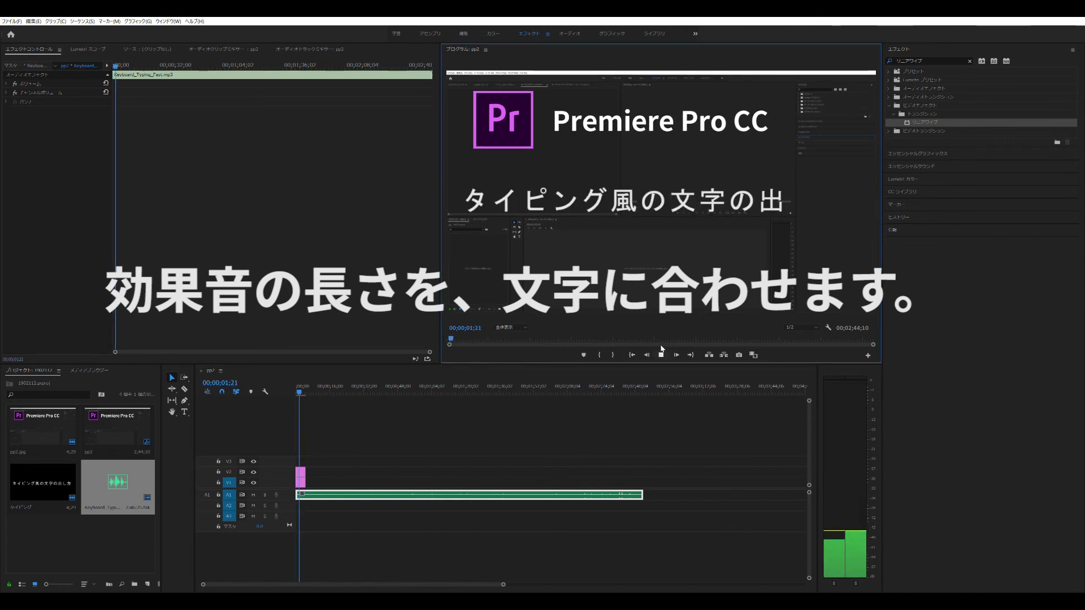
{"action": "left_click", "coordinate": [663, 348]}
Trim the typing sound's end back so the clip stops at 02;05
{"action": "left_click", "coordinate": [637, 488]}
{"action": "left_click_drag", "start_coordinate": [646, 492], "coordinate": [542, 491]}
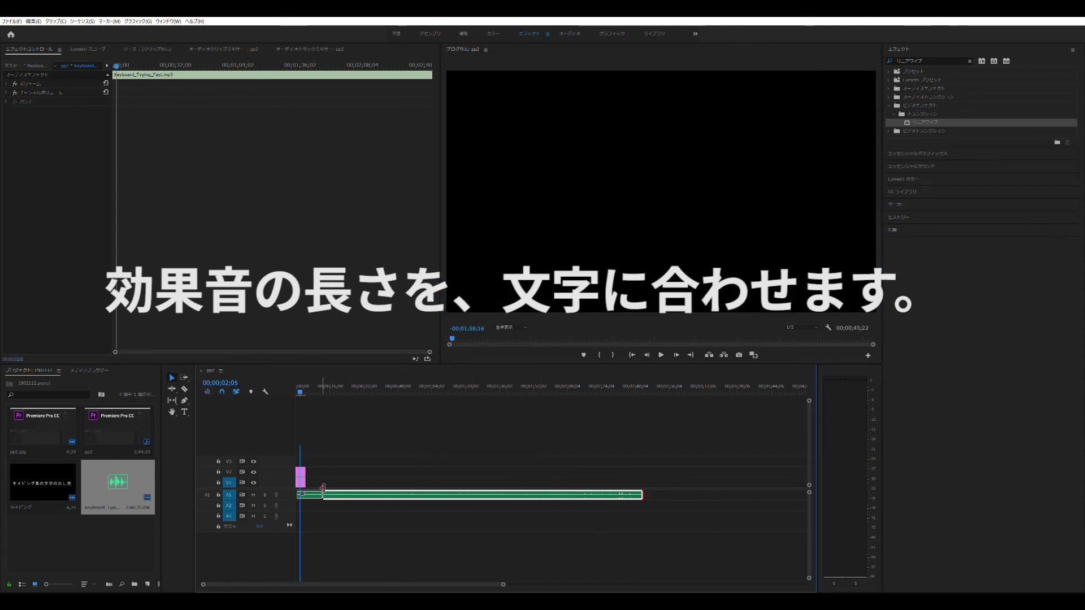
{"action": "left_click_drag", "start_coordinate": [323, 487], "coordinate": [309, 487]}
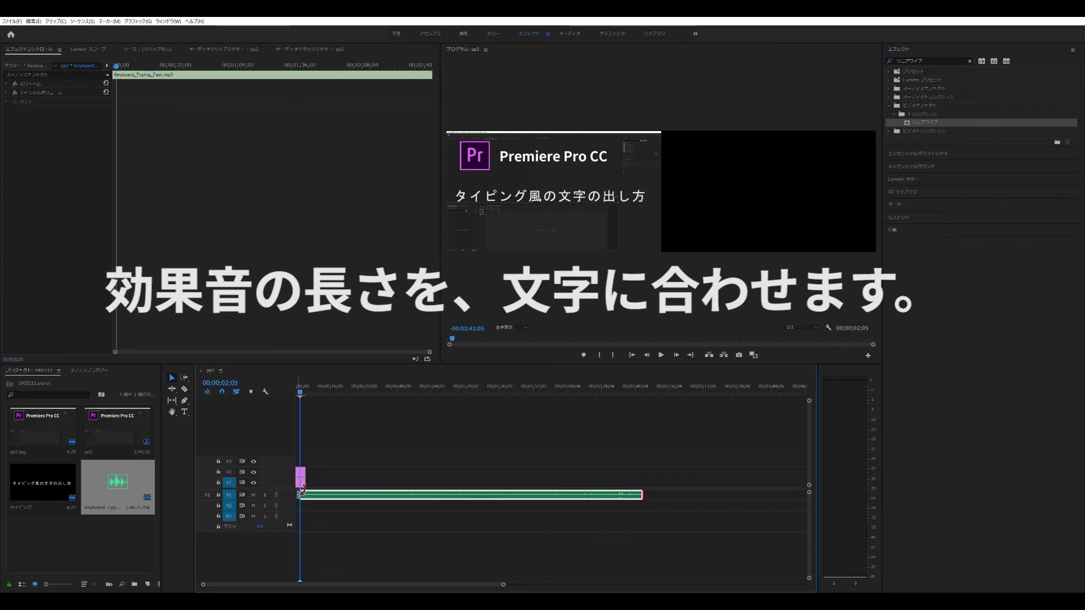
{"action": "left_click_drag", "start_coordinate": [301, 489], "coordinate": [299, 489]}
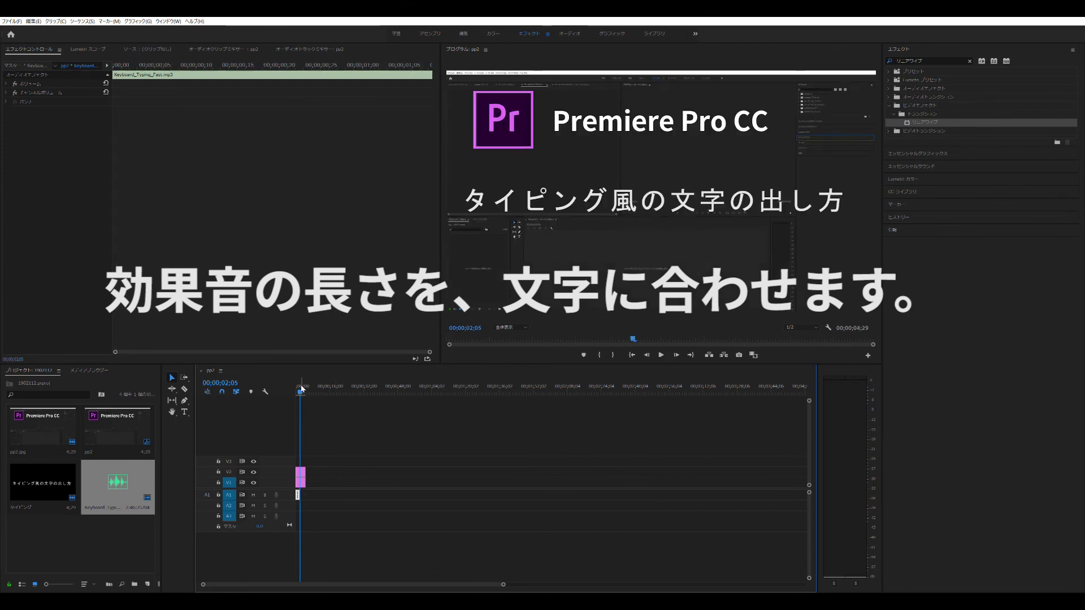
{"action": "left_click_drag", "start_coordinate": [301, 389], "coordinate": [283, 386]}
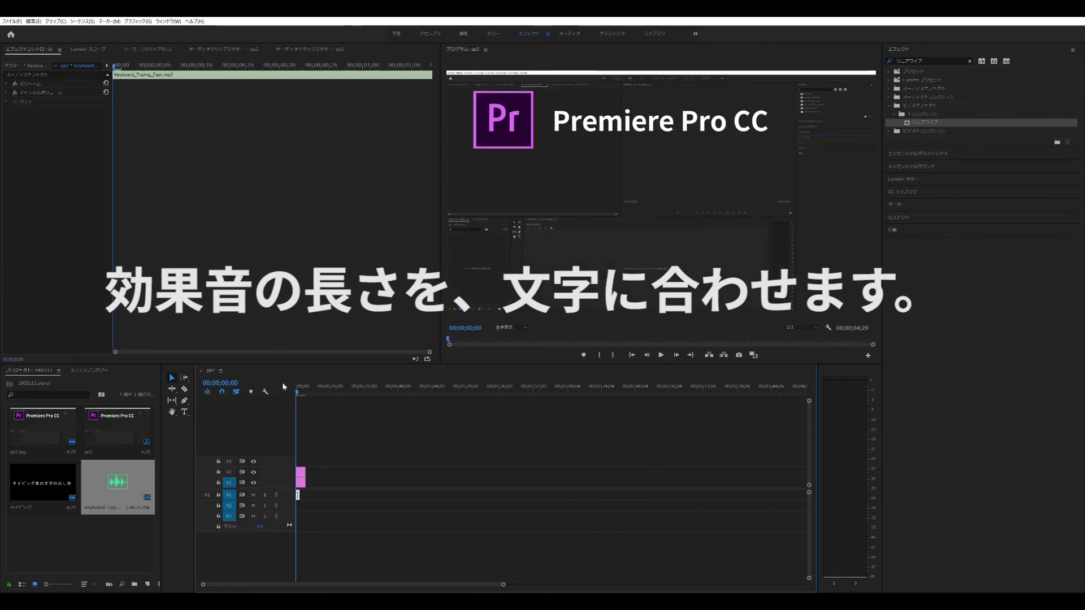
{"action": "left_click", "coordinate": [664, 353]}
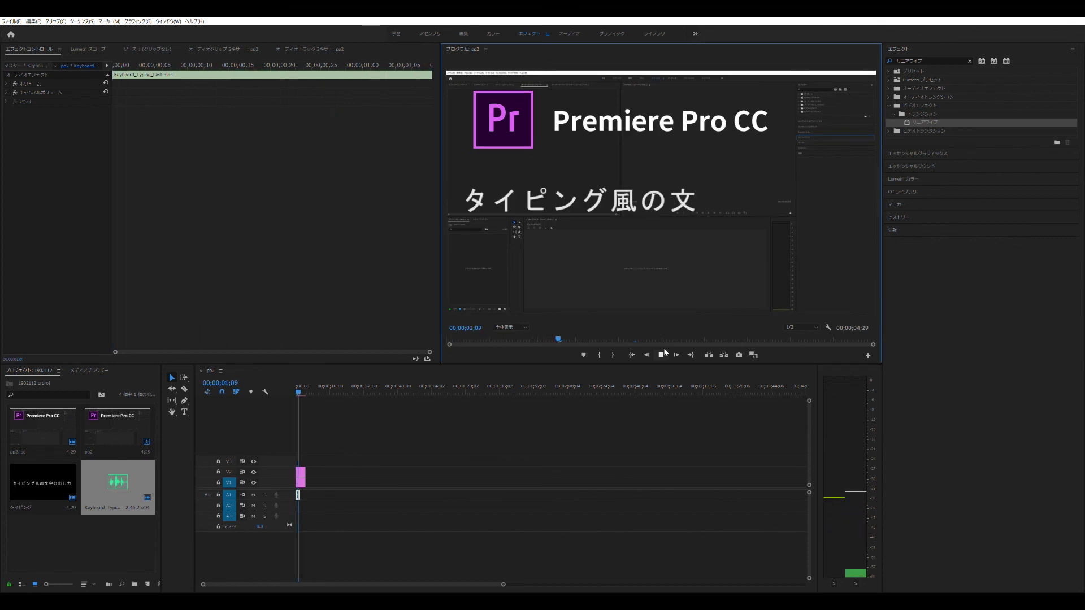